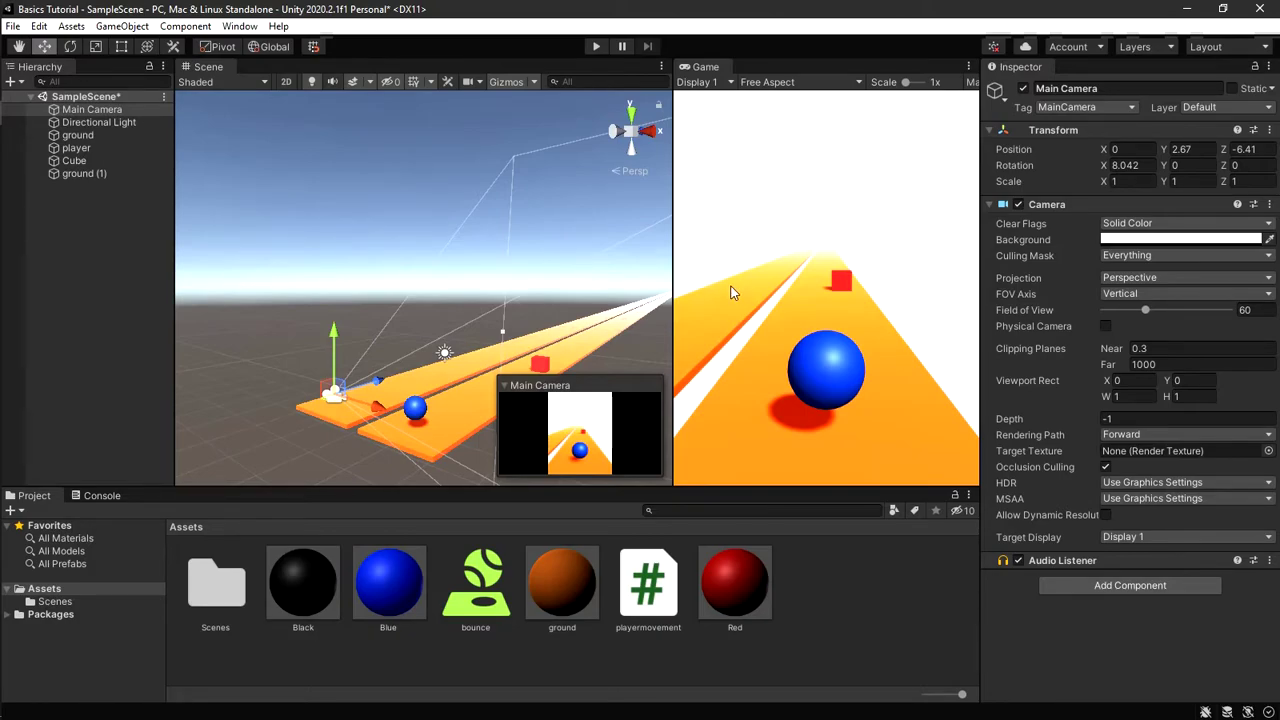
# Step: Play-test the scene, widen the Game view slightly, and open the Window menu
pyautogui.click(590, 46)
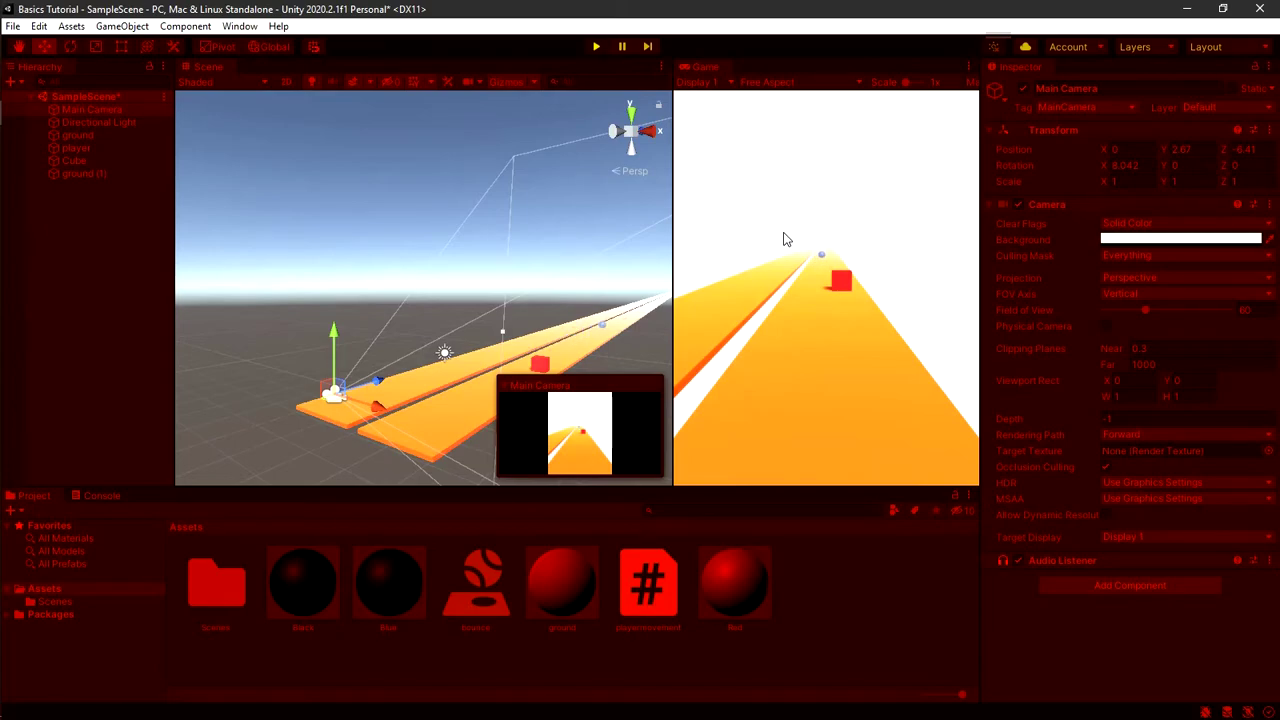
pyautogui.click(596, 46)
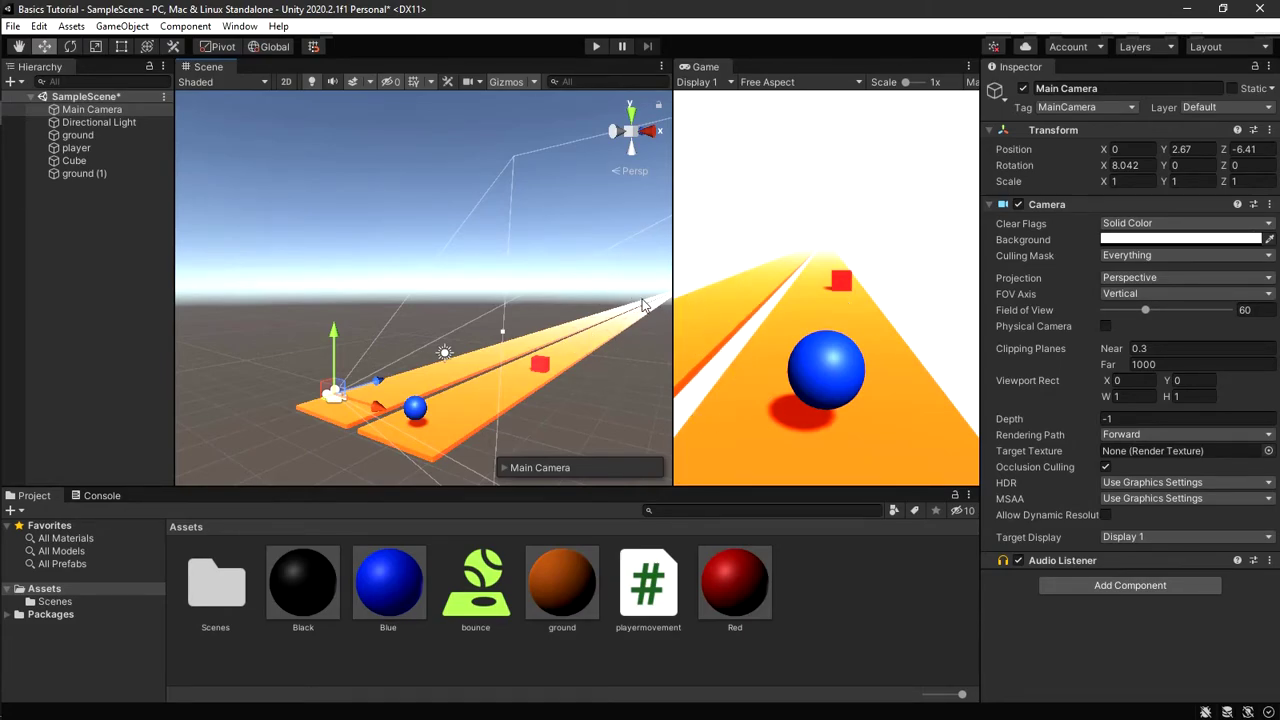
pyautogui.moveTo(5, 452)
pyautogui.moveTo(673, 342); pyautogui.dragTo(653, 342)
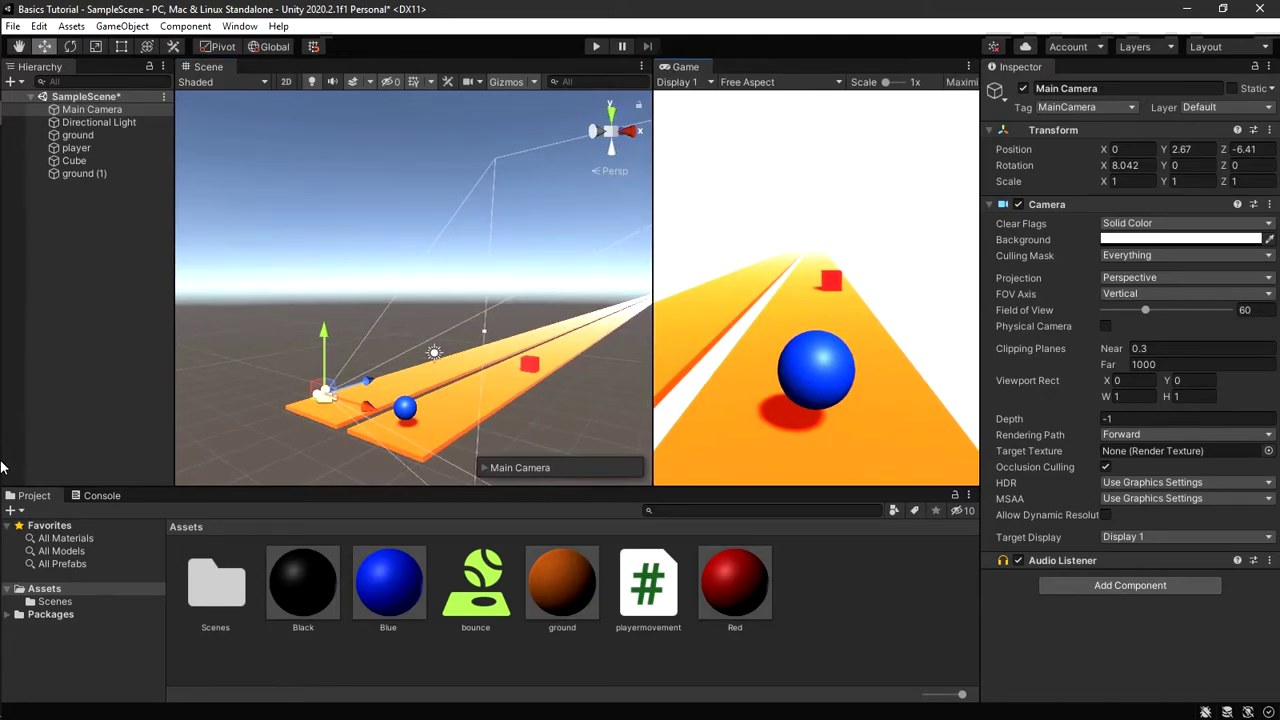
pyautogui.moveTo(30, 612)
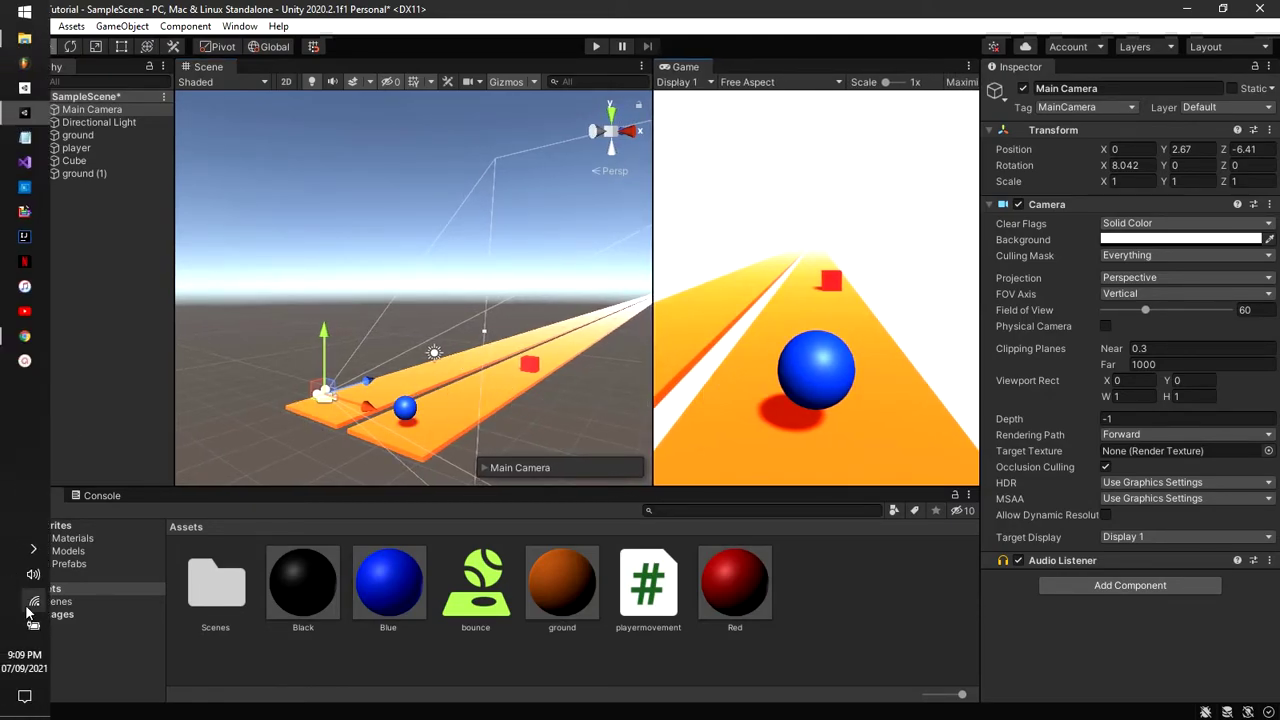
pyautogui.click(243, 27)
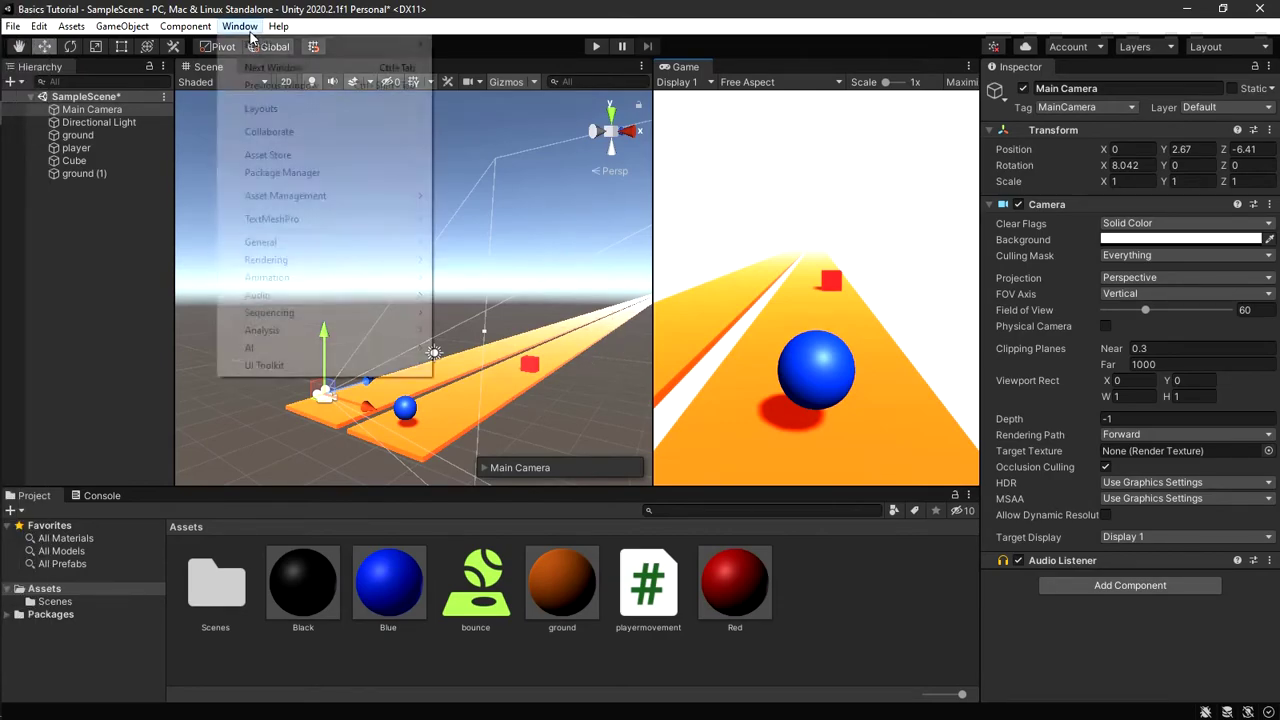
# Step: Install Cinemachine 2.6.10 from the Unity Registry in the Package Manager, then close it
pyautogui.click(283, 175)
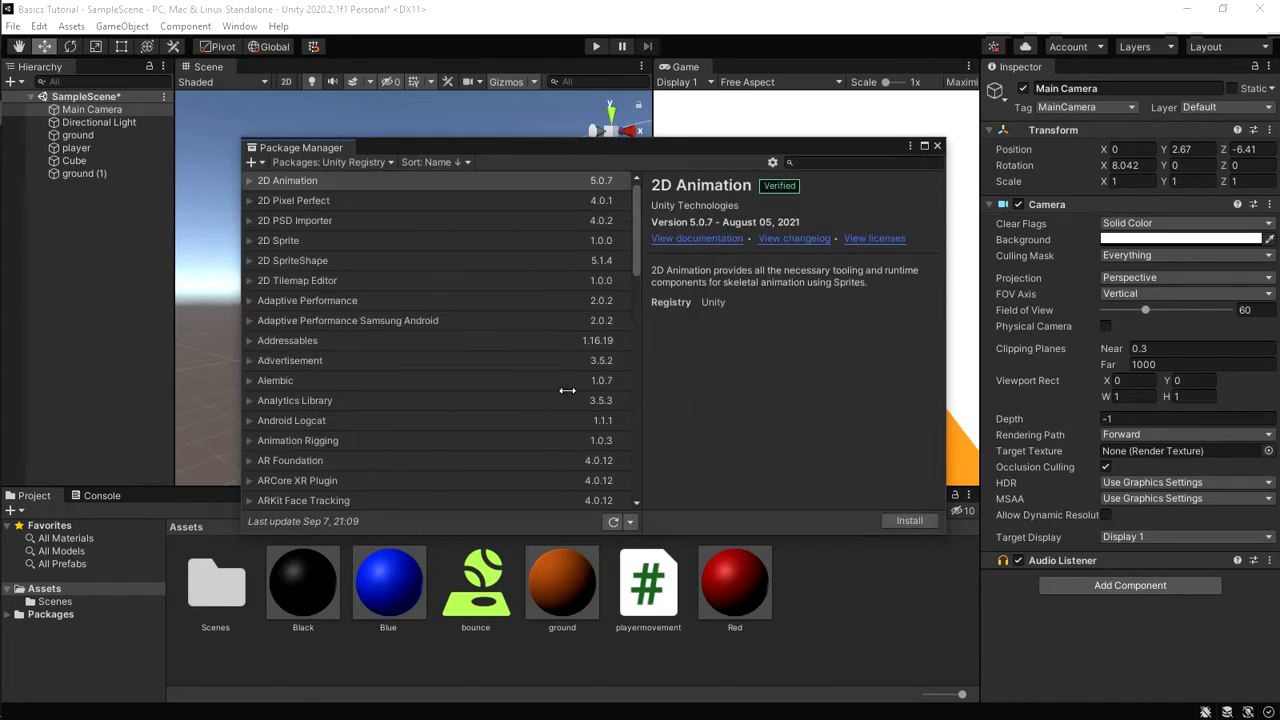
pyautogui.click(373, 161)
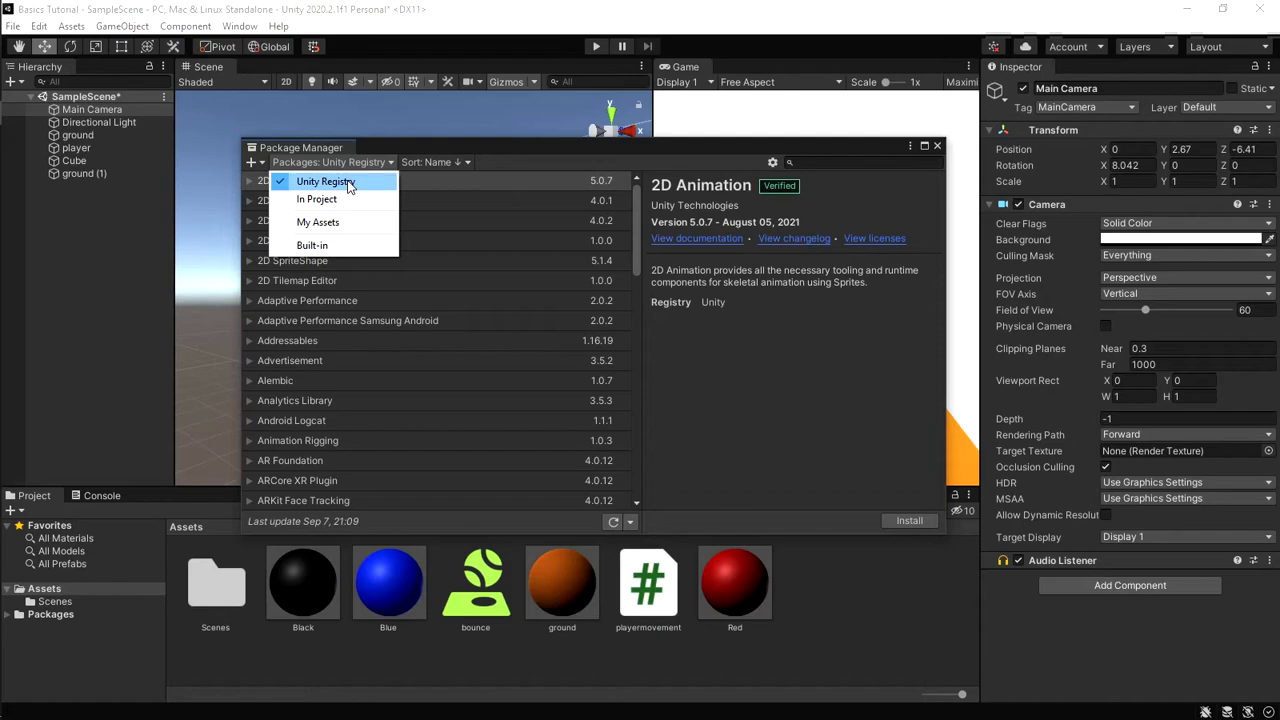
pyautogui.click(326, 182)
pyautogui.scroll(-10, 487, 230)
pyautogui.scroll(-10, 488, 245)
pyautogui.scroll(8, 488, 245)
pyautogui.scroll(4, 487, 248)
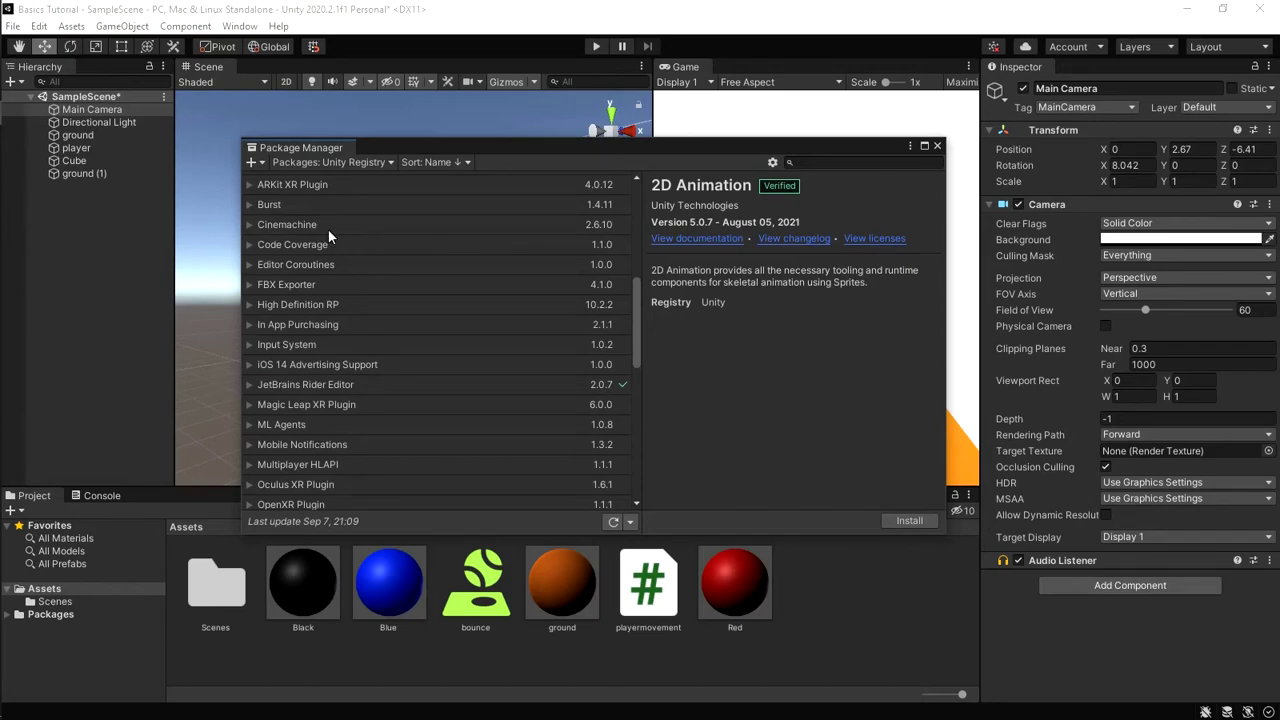
pyautogui.click(258, 228)
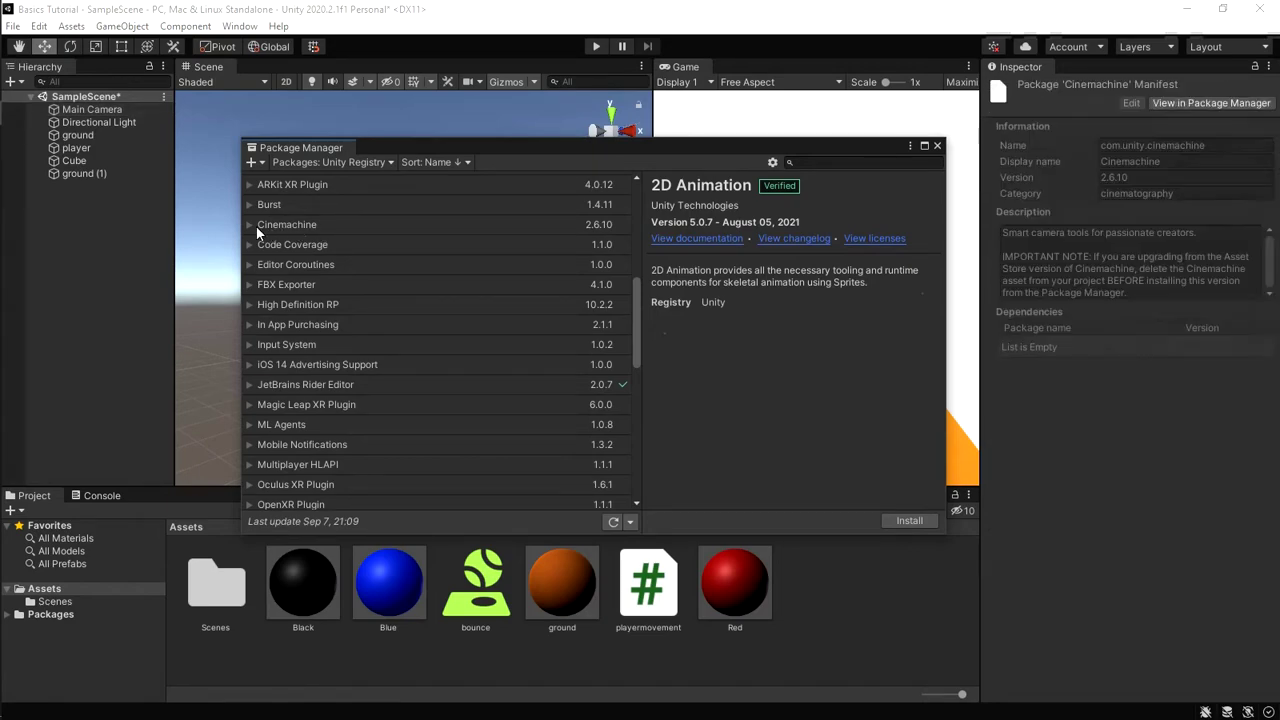
pyautogui.click(911, 521)
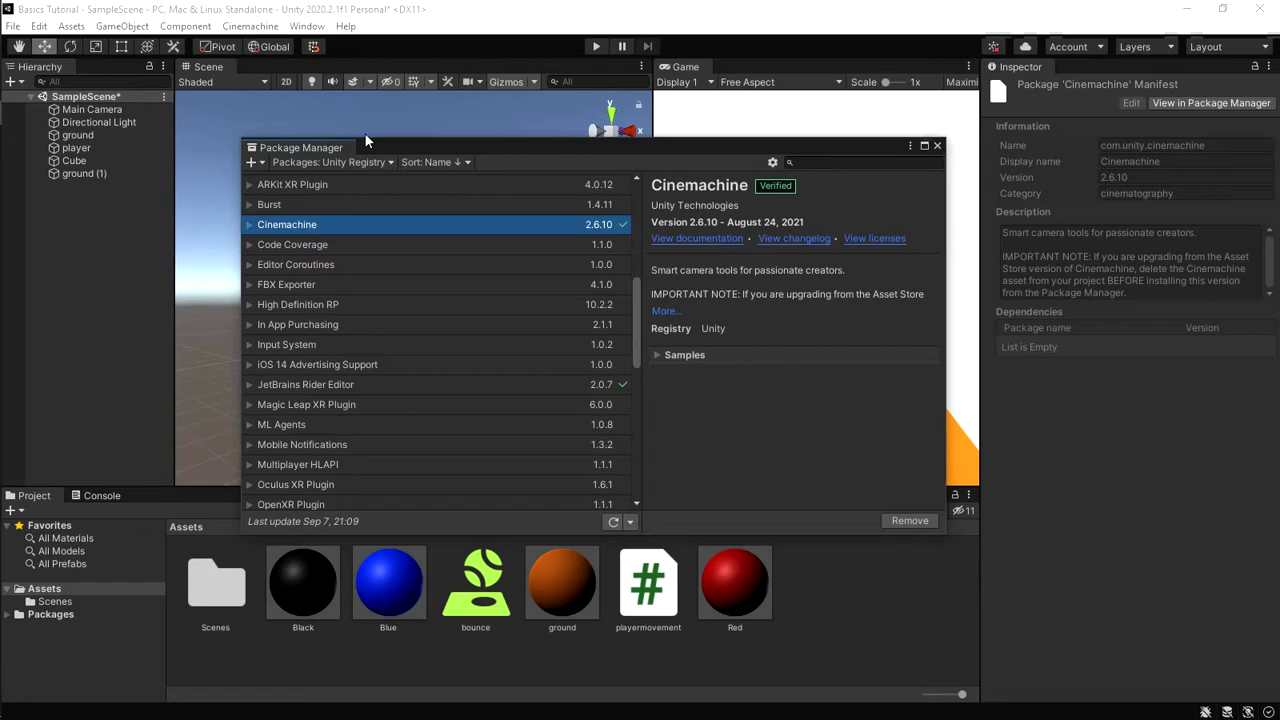
pyautogui.click(937, 146)
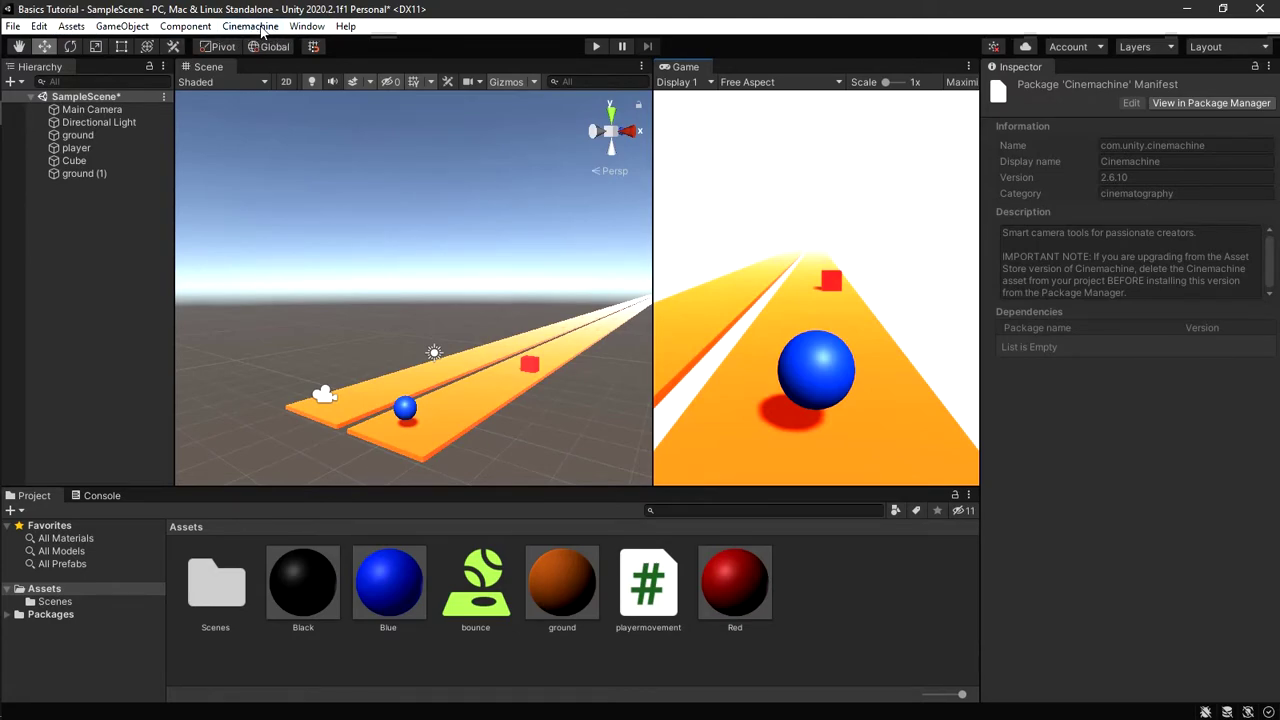
# Step: Create the CM vcam1 virtual camera with Cinemachine > Create Virtual Camera
pyautogui.click(306, 26)
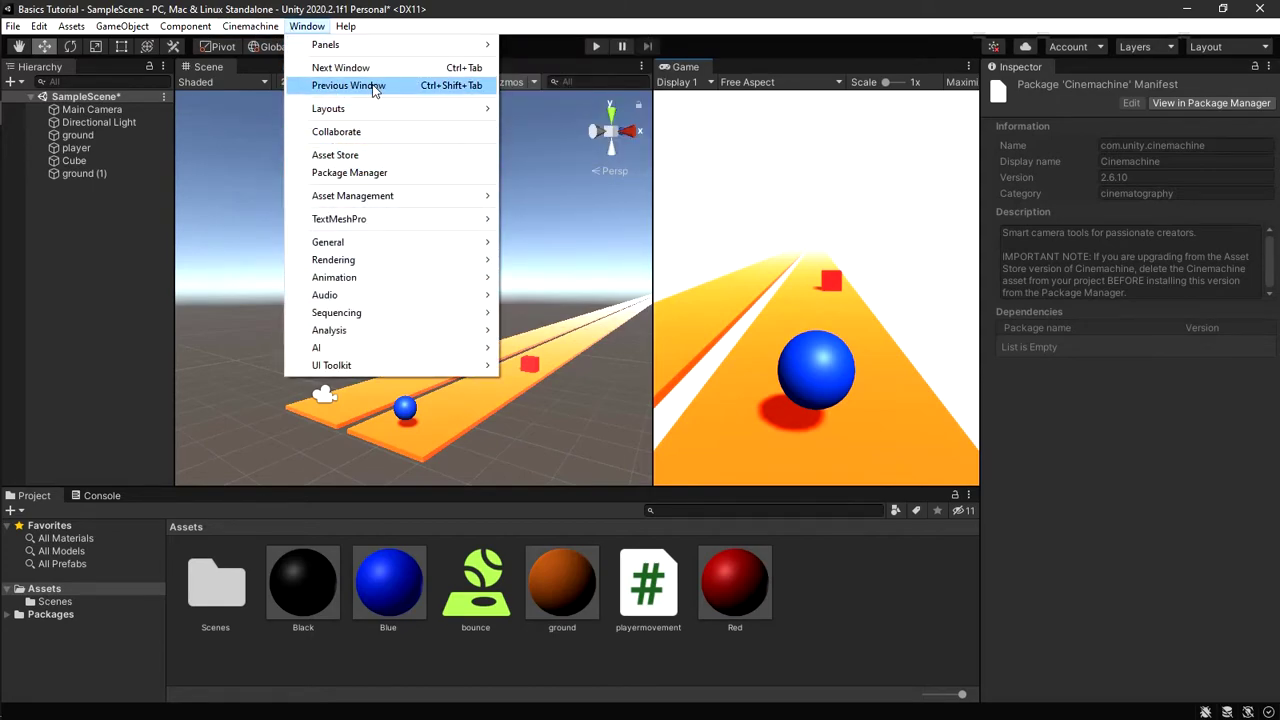
pyautogui.moveTo(280, 26)
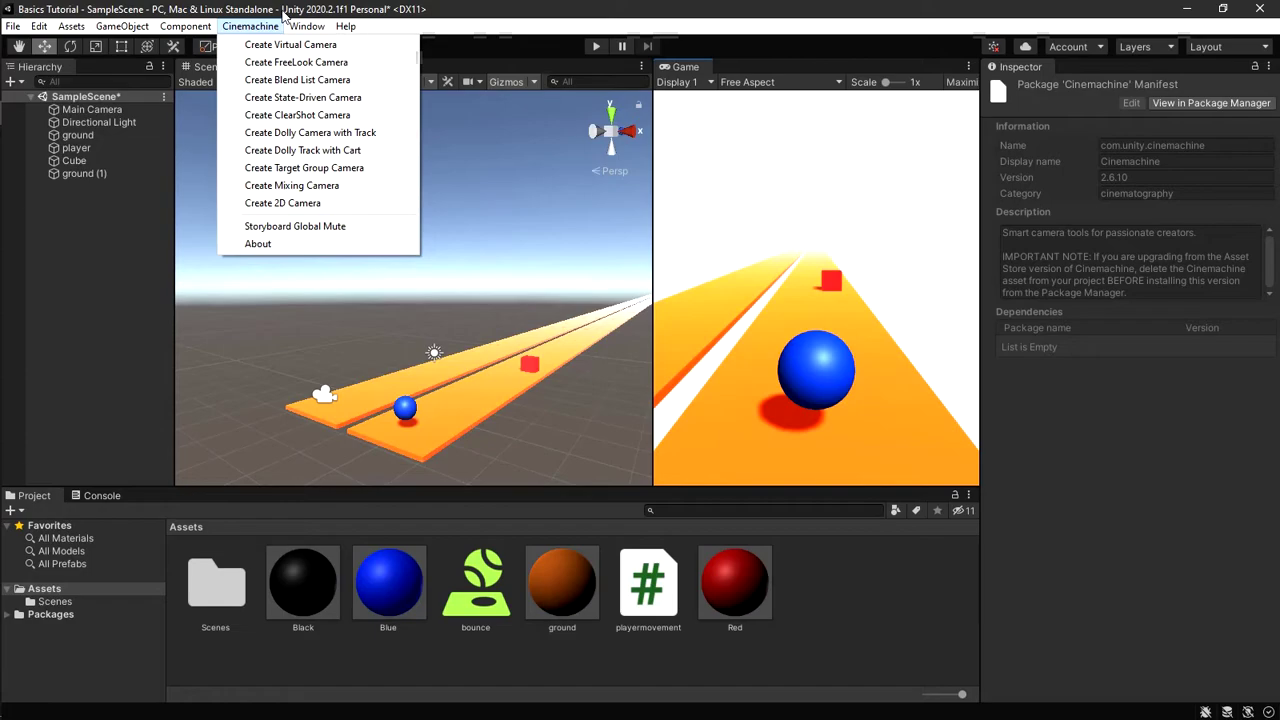
pyautogui.moveTo(307, 110)
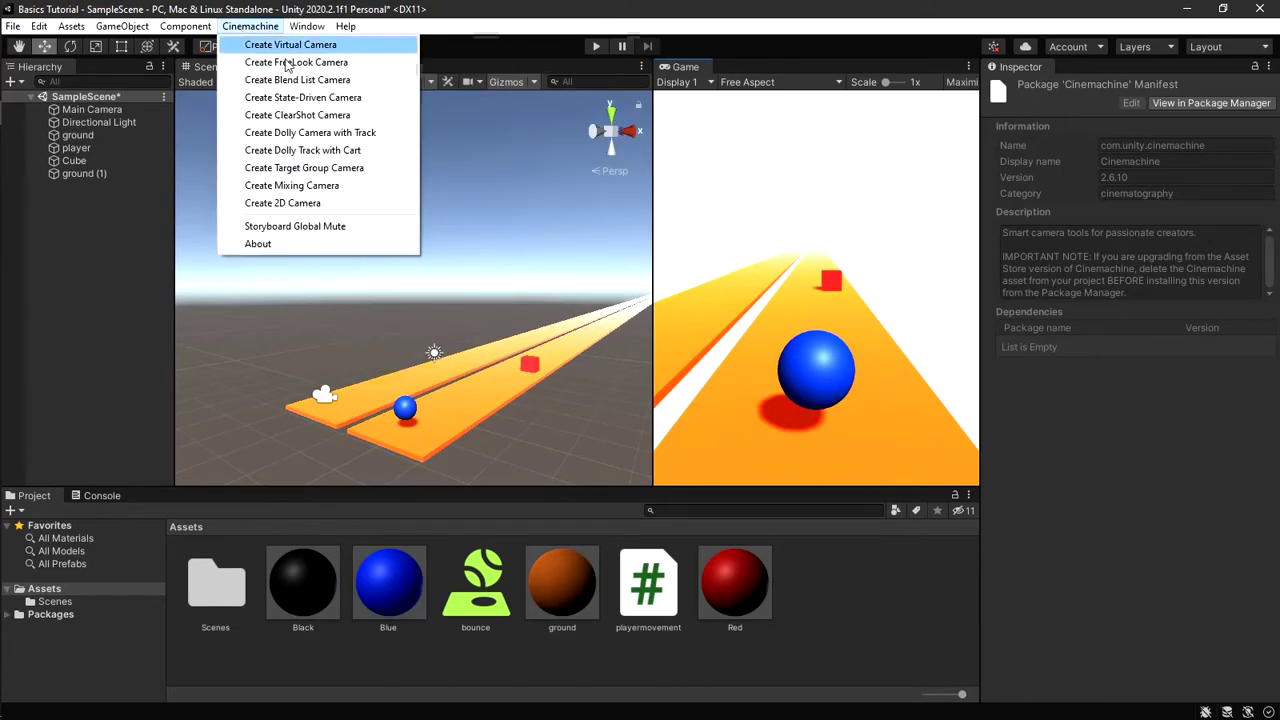
pyautogui.click(457, 62)
pyautogui.click(512, 57)
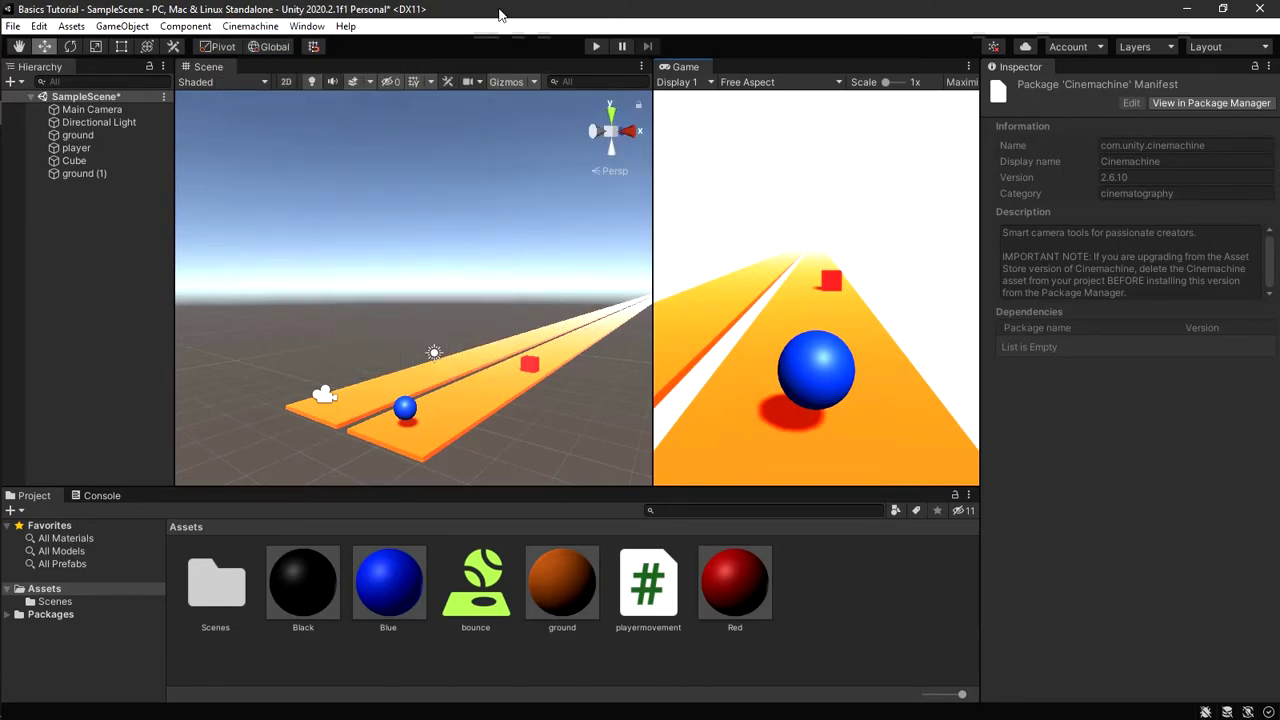
pyautogui.click(241, 27)
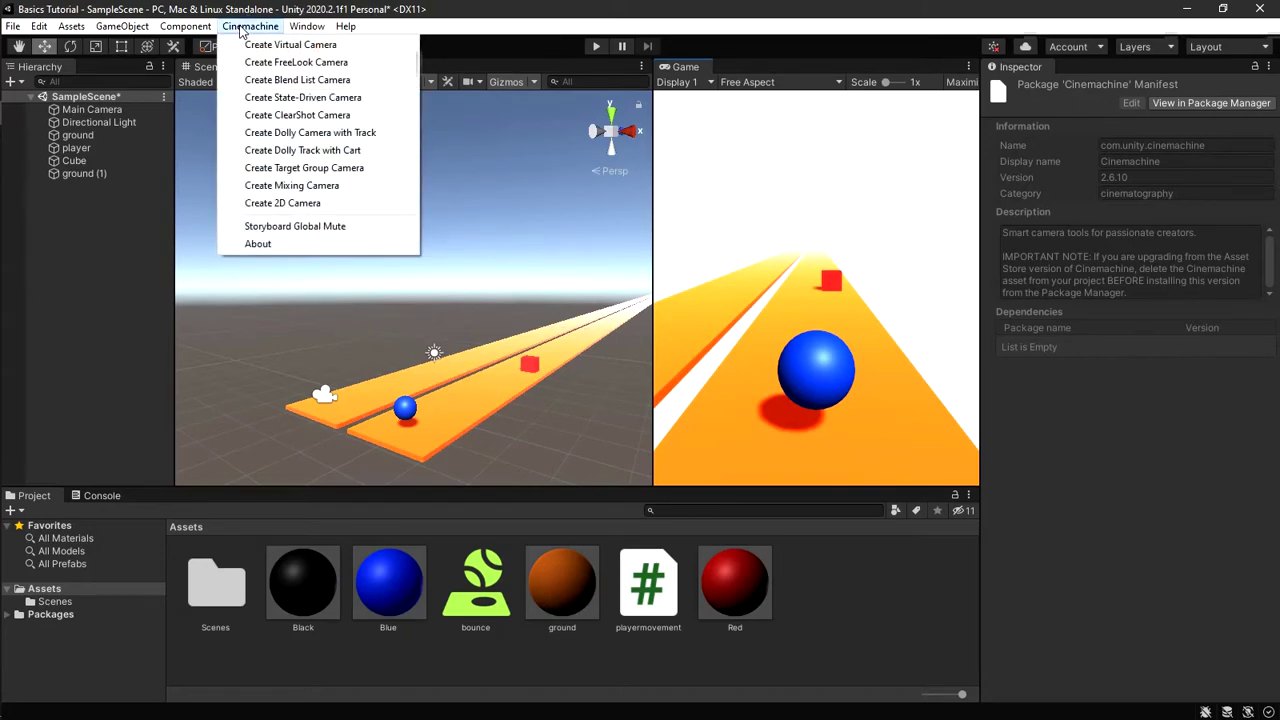
pyautogui.click(295, 45)
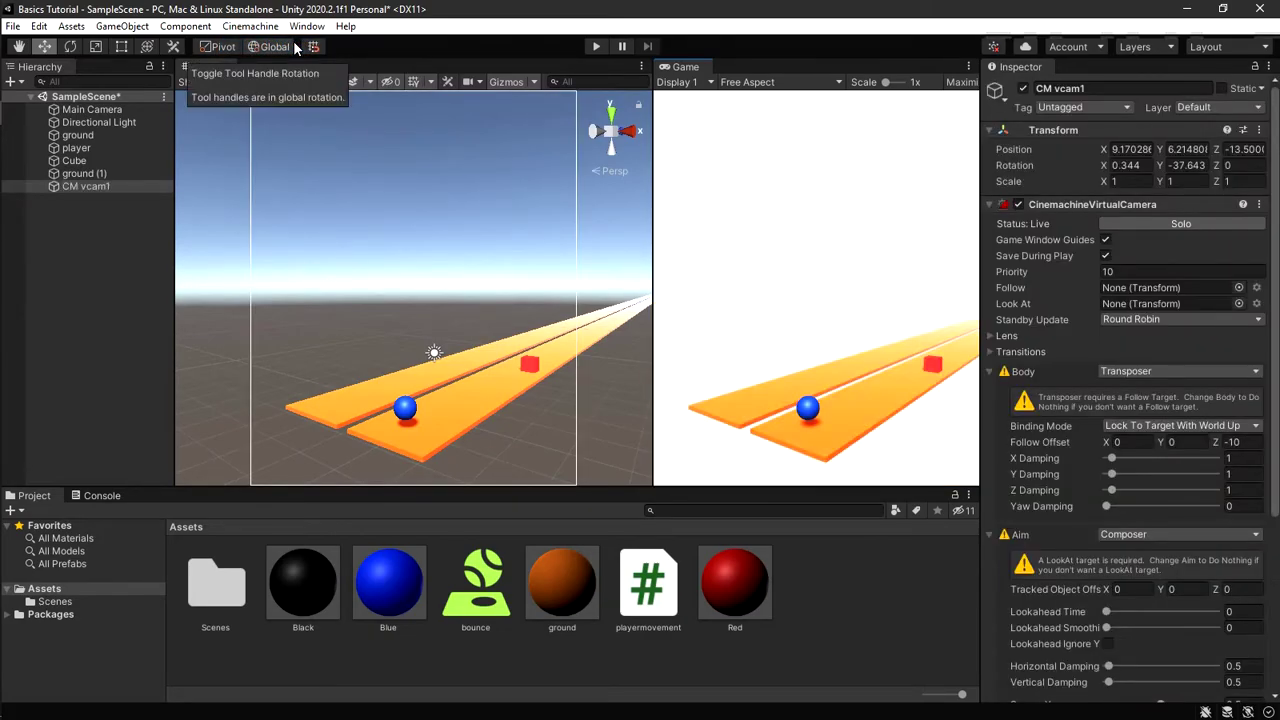
# Step: Drag CM vcam1 above Main Camera in the Hierarchy and keep it selected
pyautogui.click(113, 189)
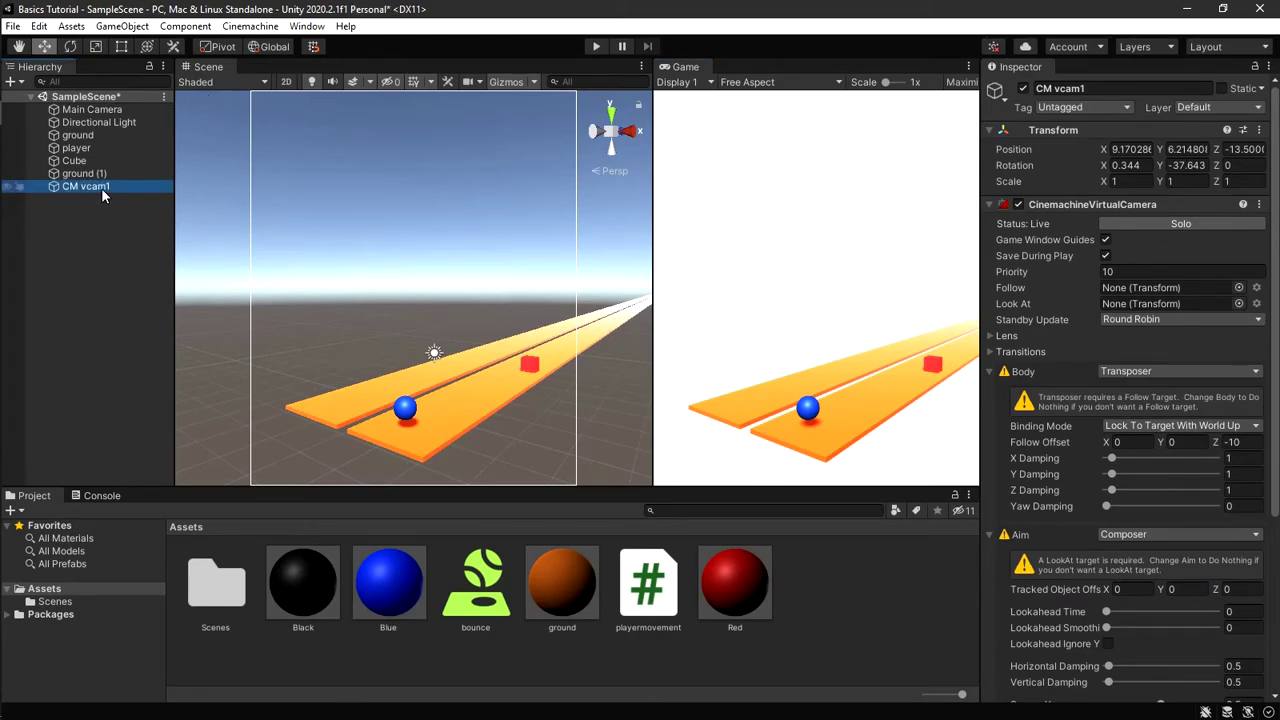
pyautogui.moveTo(101, 187); pyautogui.dragTo(104, 105)
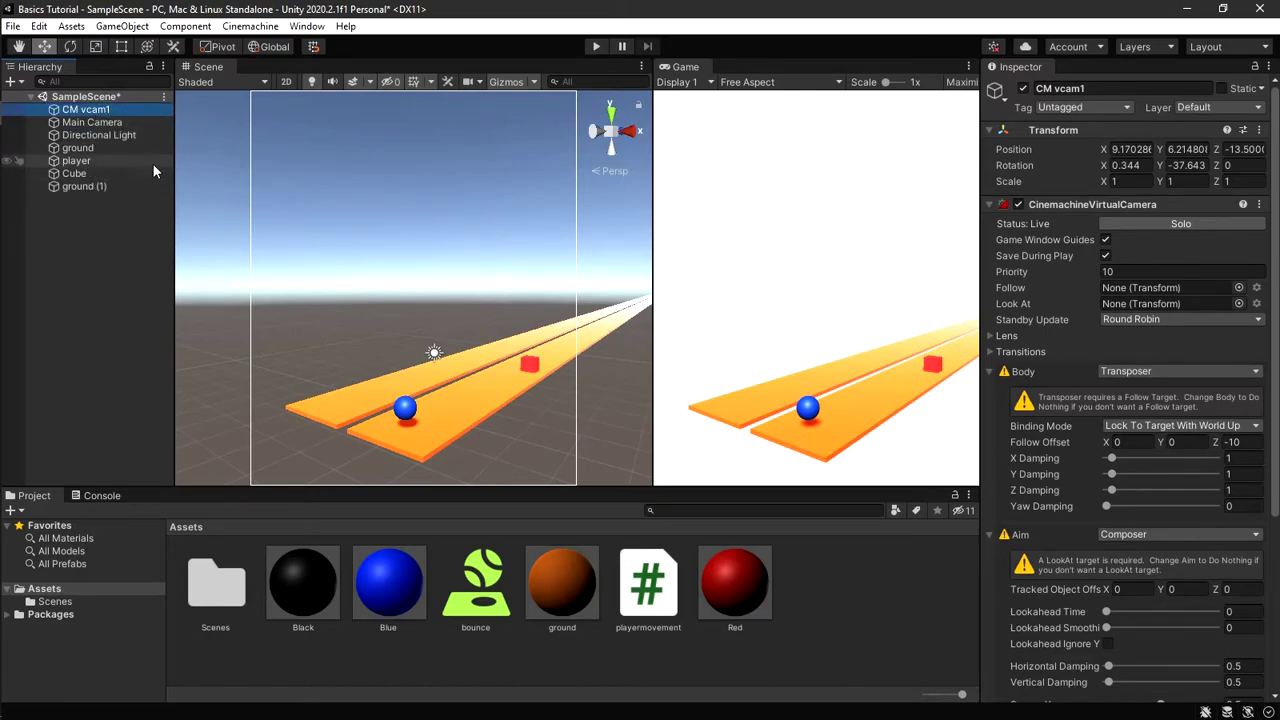
pyautogui.click(101, 109)
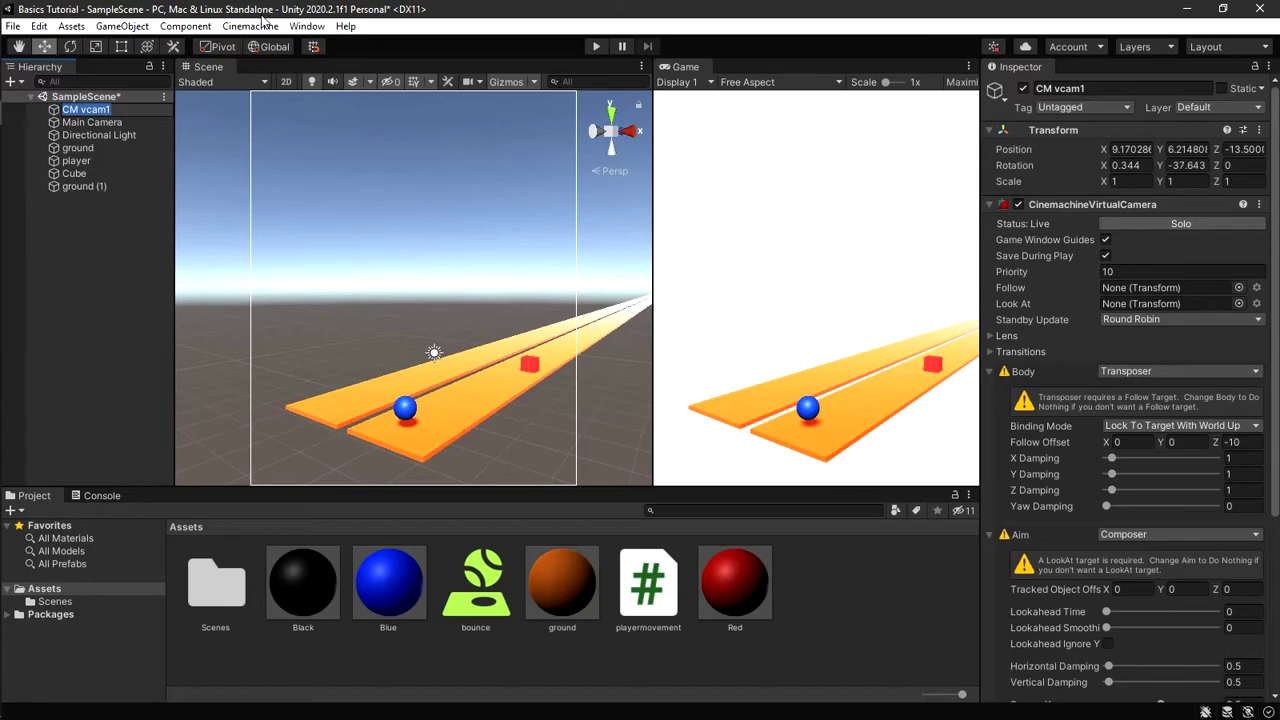
pyautogui.click(250, 26)
pyautogui.click(56, 113)
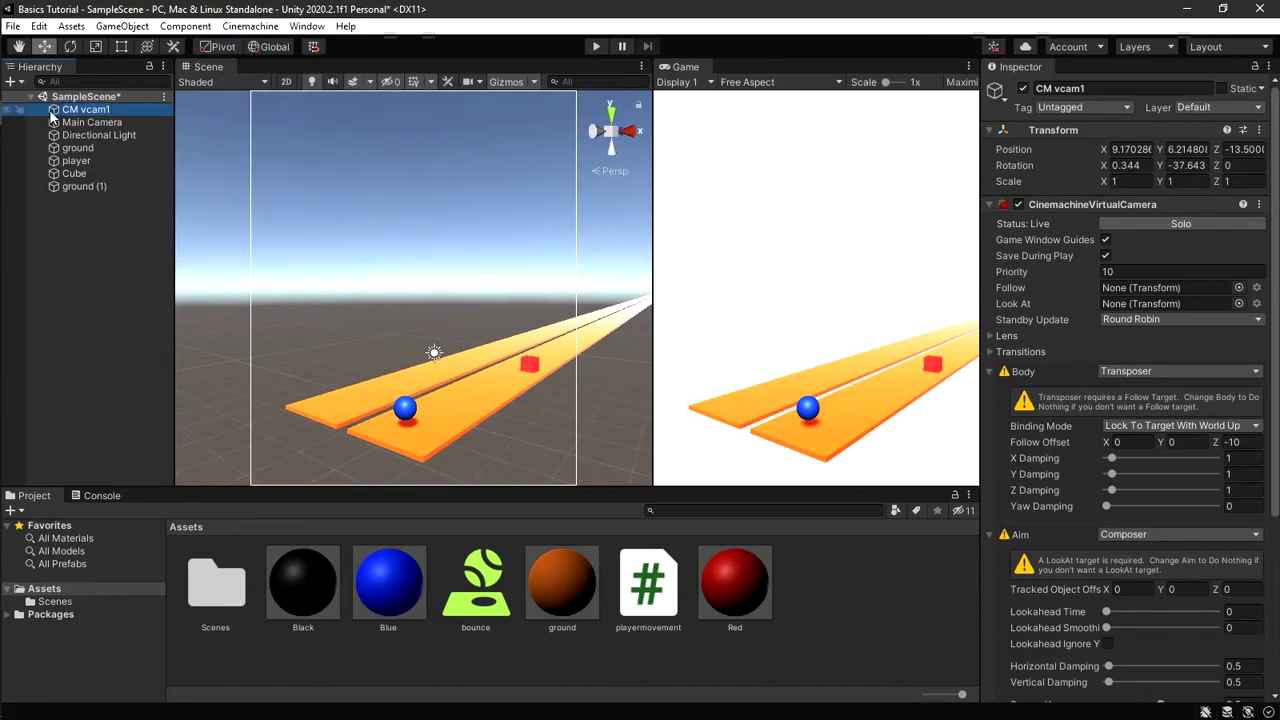
pyautogui.click(112, 112)
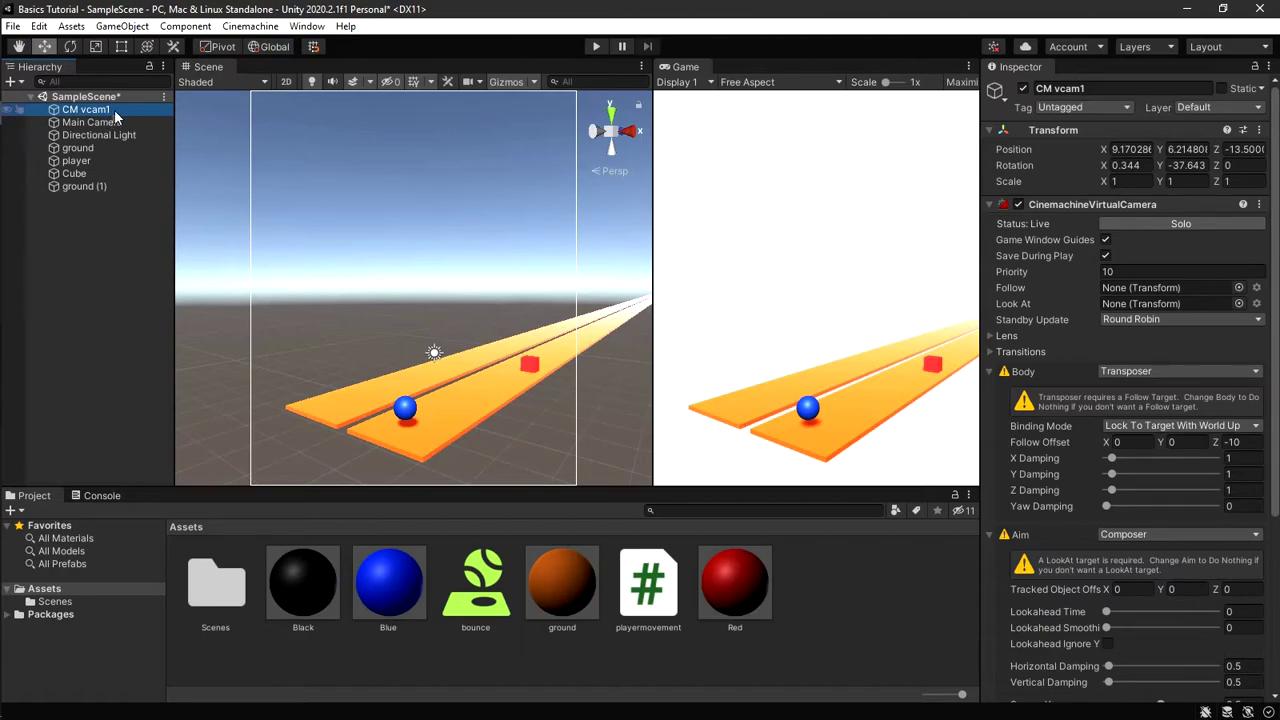
# Step: Widen the Inspector and keep Transposer as CM vcam1's Body behaviour
pyautogui.click(1125, 373)
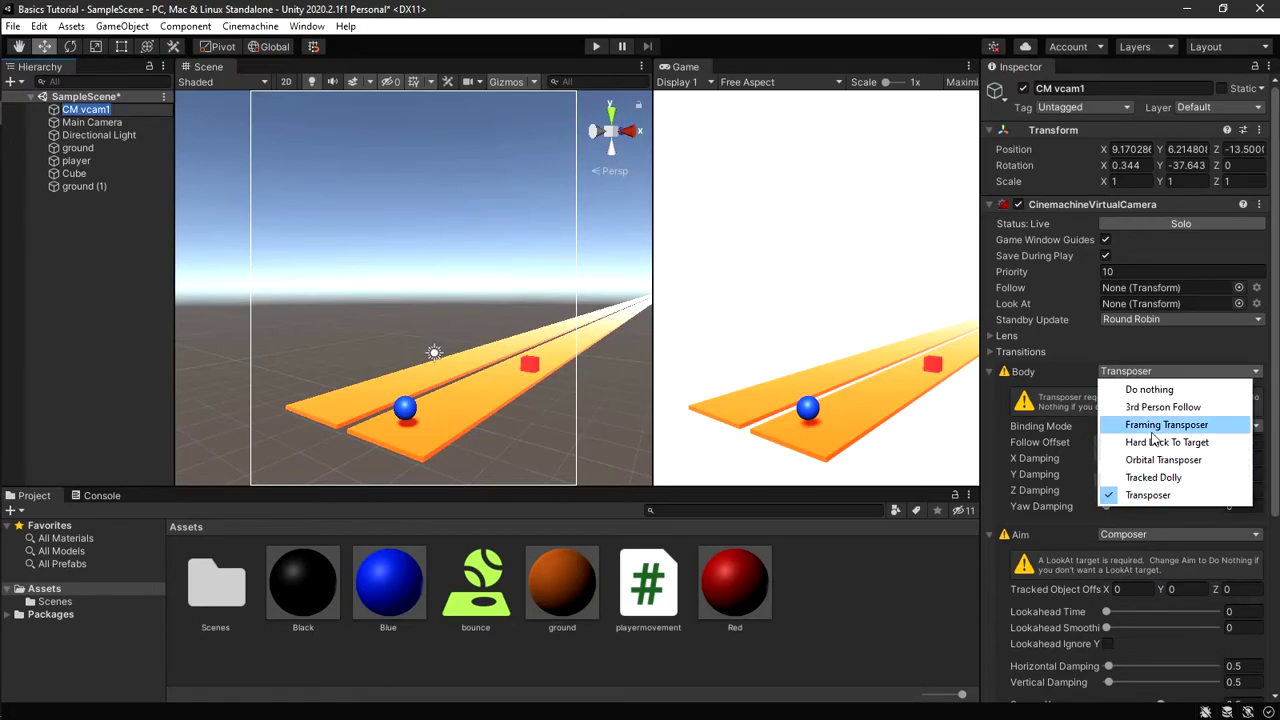
pyautogui.click(1154, 496)
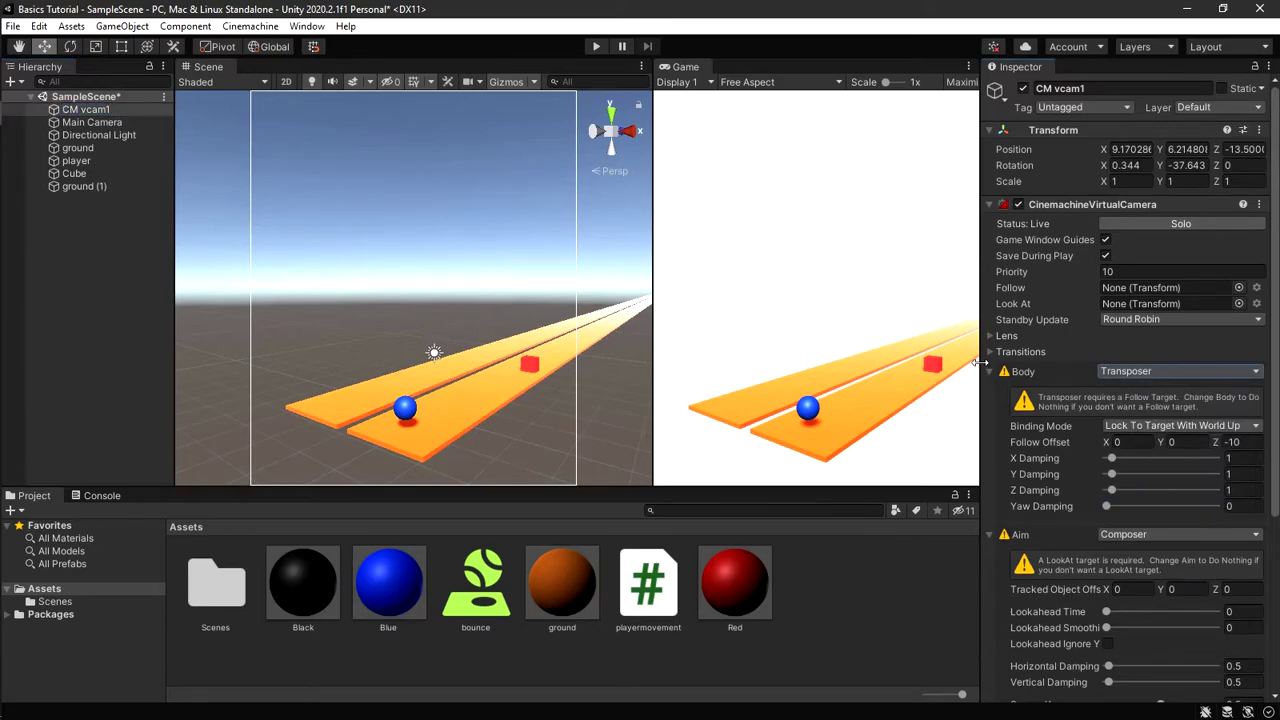
pyautogui.moveTo(977, 380); pyautogui.dragTo(903, 383)
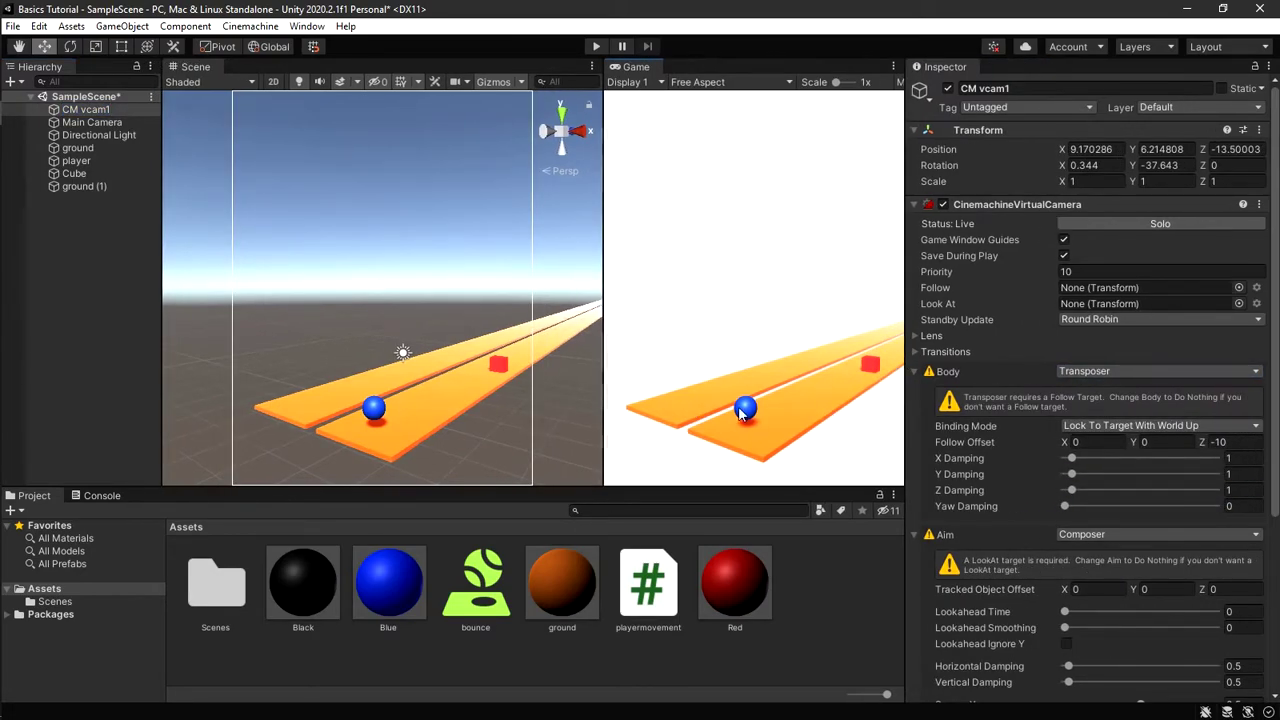
pyautogui.scroll(-5, 979, 413)
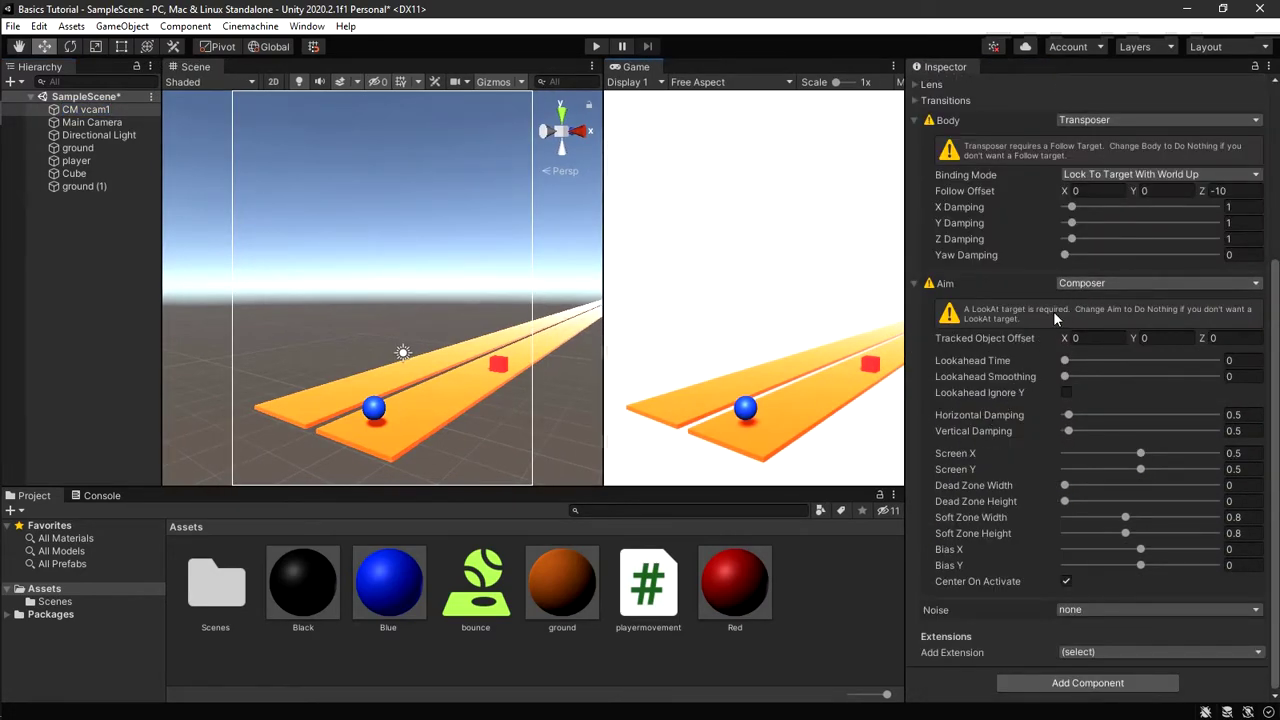
pyautogui.scroll(5, 1030, 336)
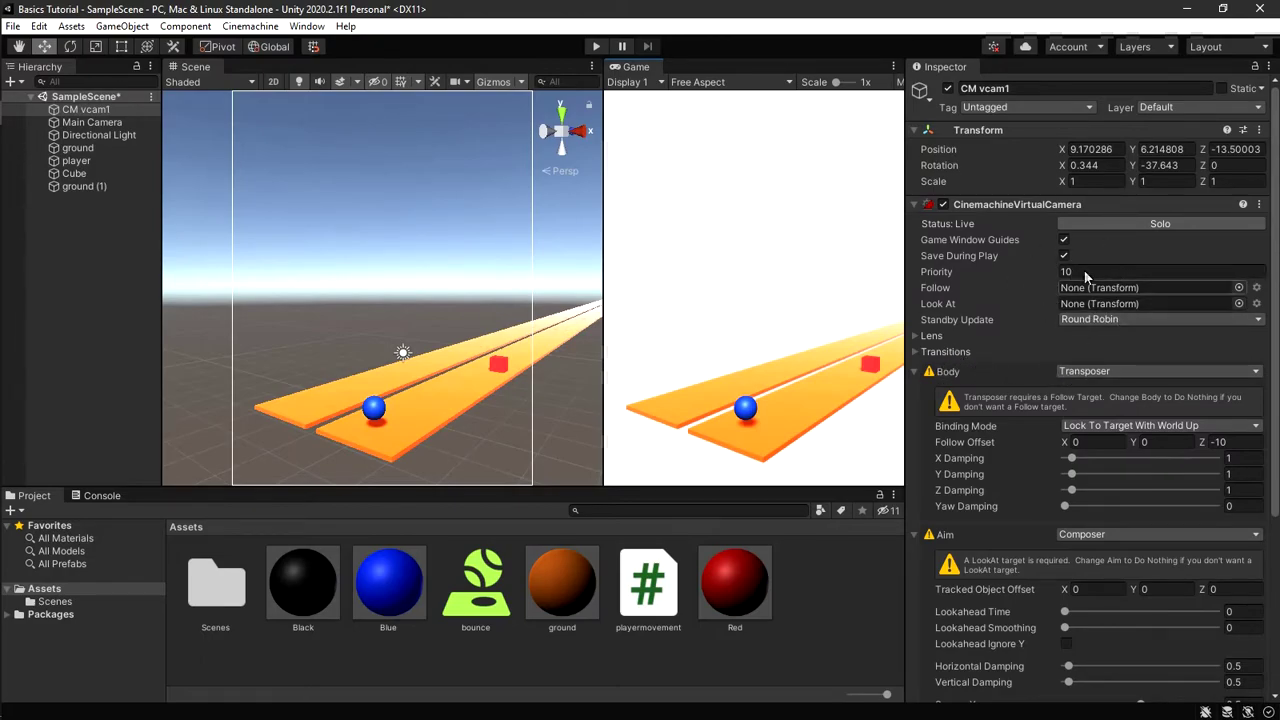
pyautogui.moveTo(968, 260)
pyautogui.click(1110, 371)
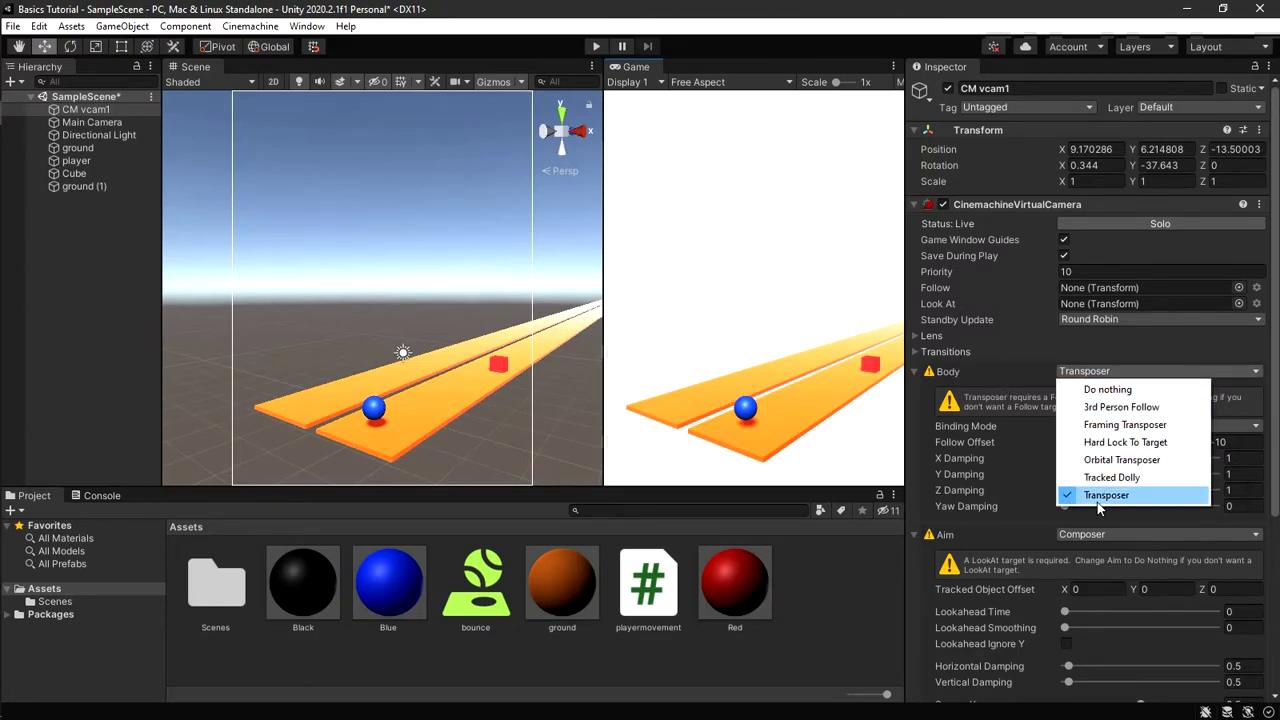
pyautogui.click(1096, 497)
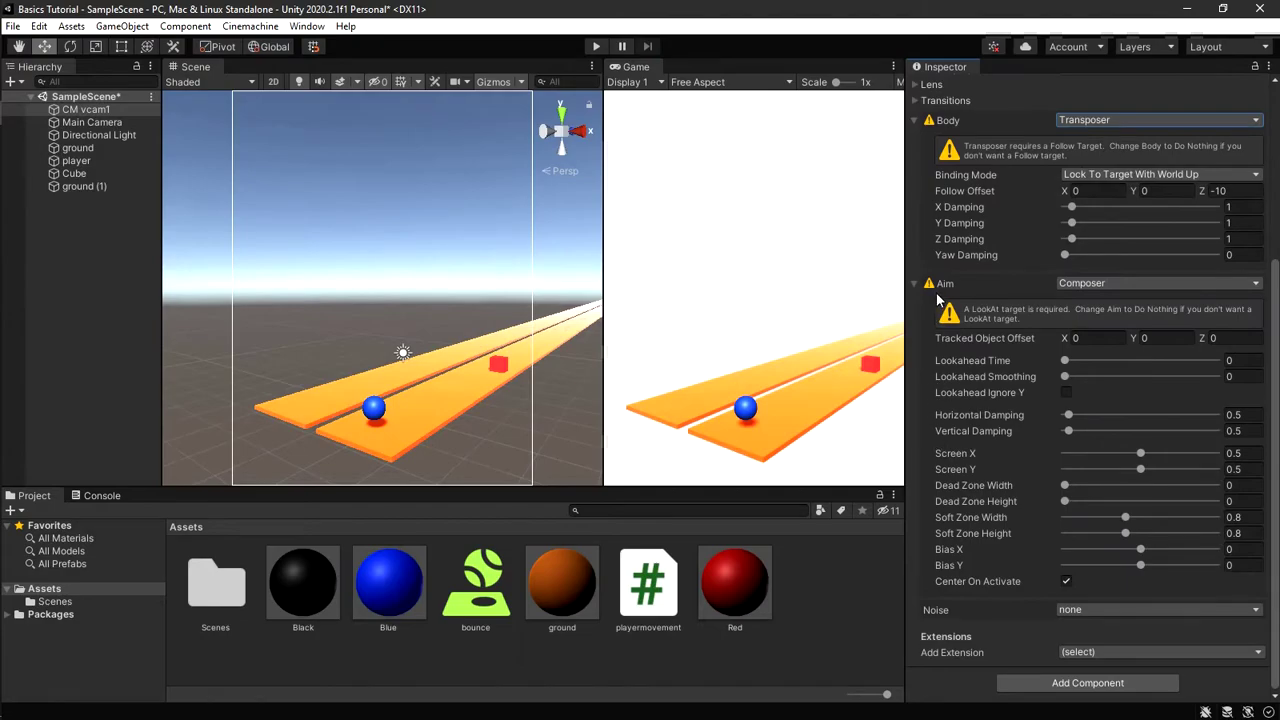
# Step: Keep Composer for Aim, collapse the Body and Aim foldouts, and select the Follow slot
pyautogui.click(1075, 283)
pyautogui.click(1095, 326)
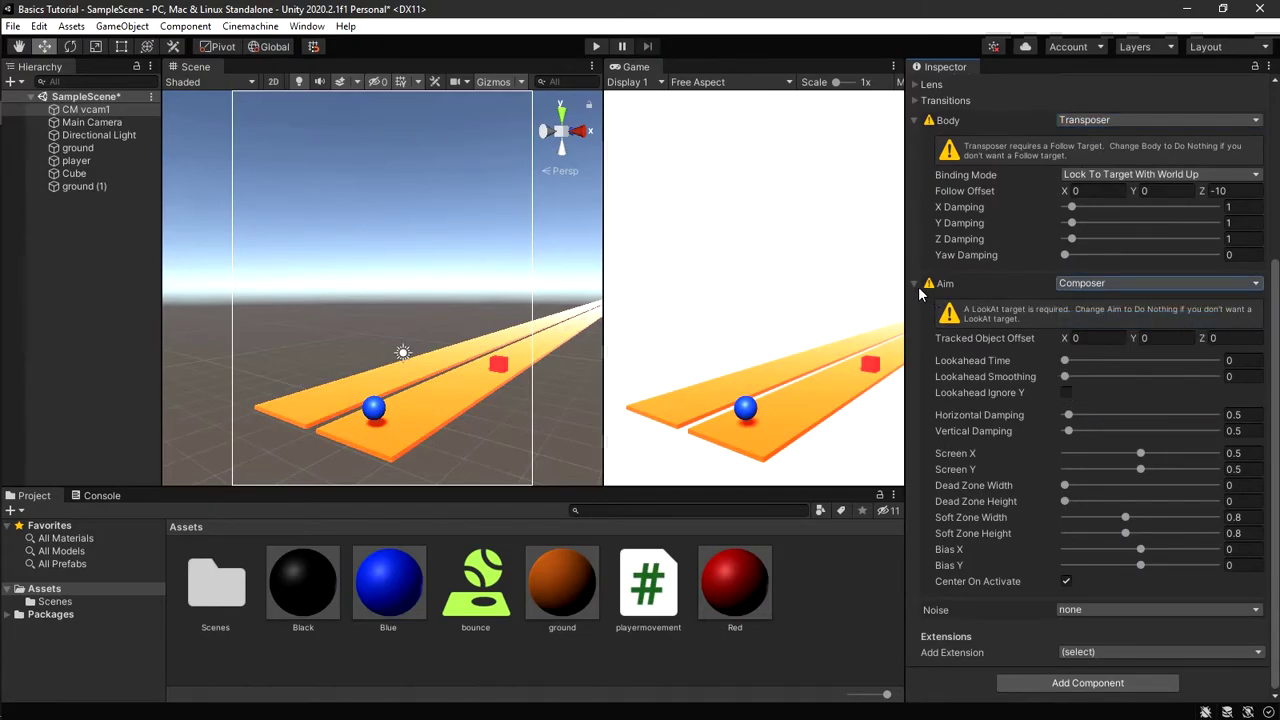
pyautogui.click(914, 283)
pyautogui.click(923, 374)
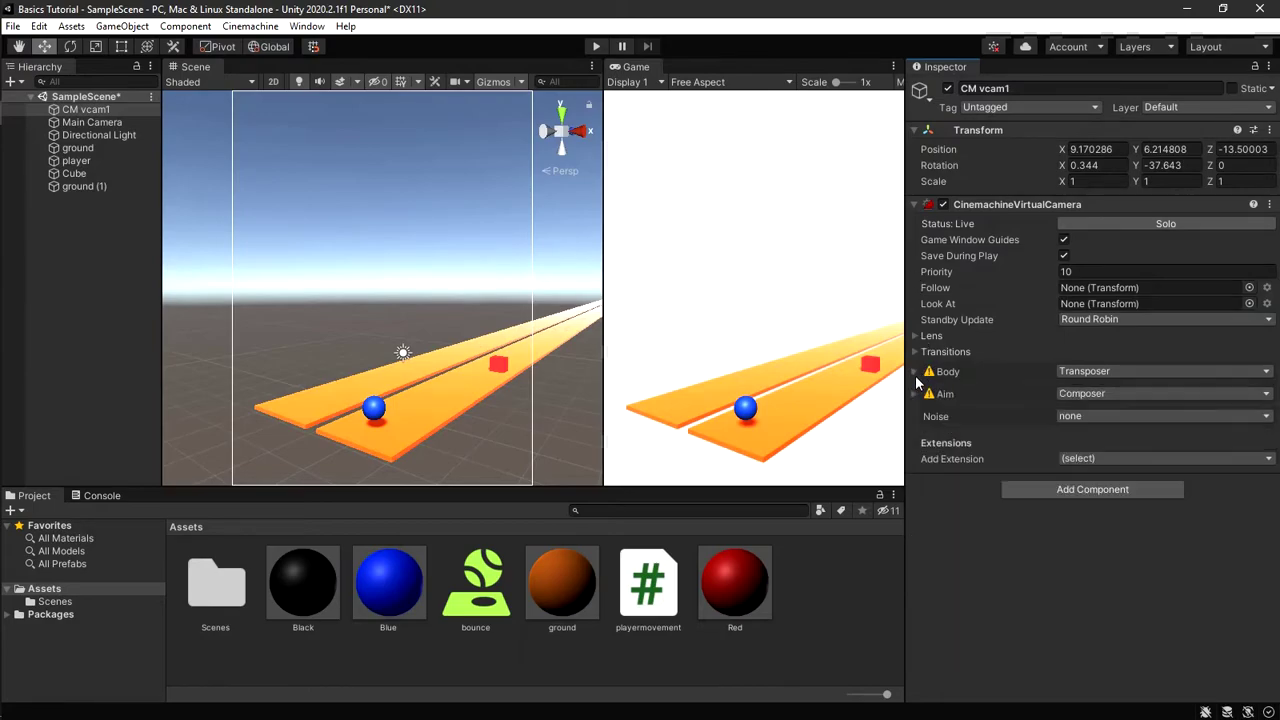
pyautogui.click(1136, 375)
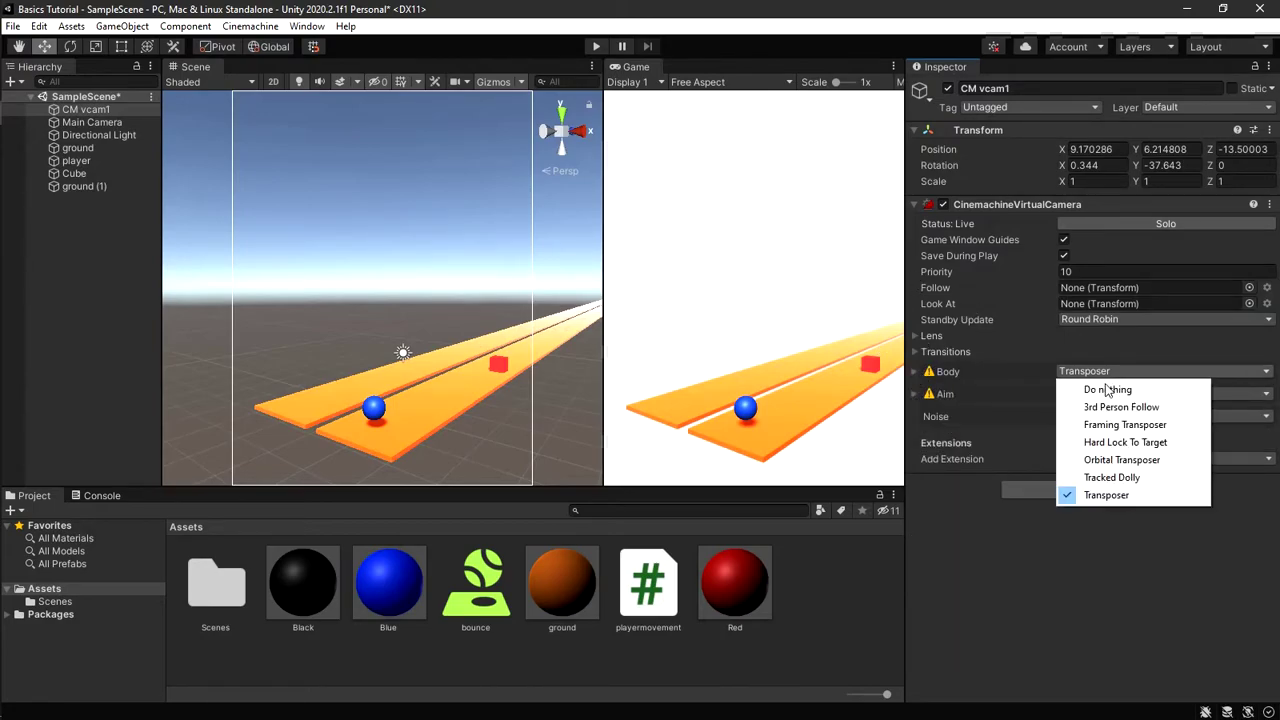
pyautogui.click(1100, 494)
pyautogui.click(916, 373)
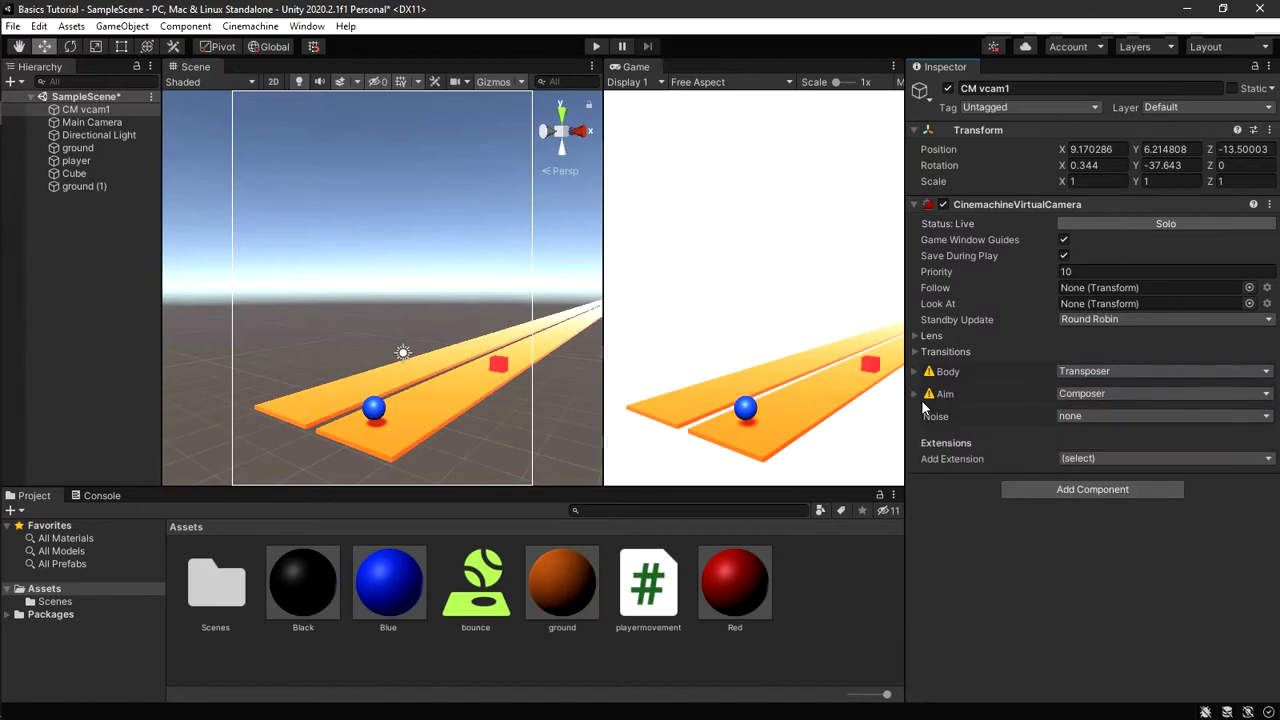
pyautogui.click(925, 395)
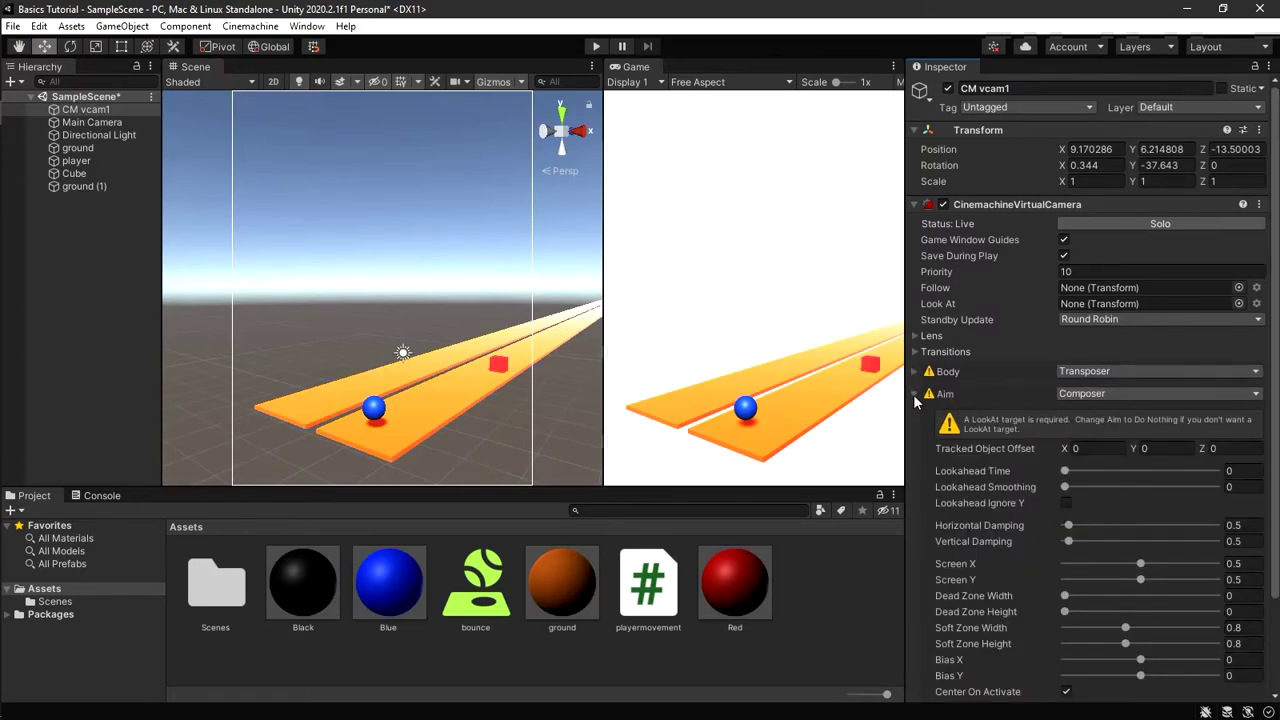
pyautogui.click(913, 394)
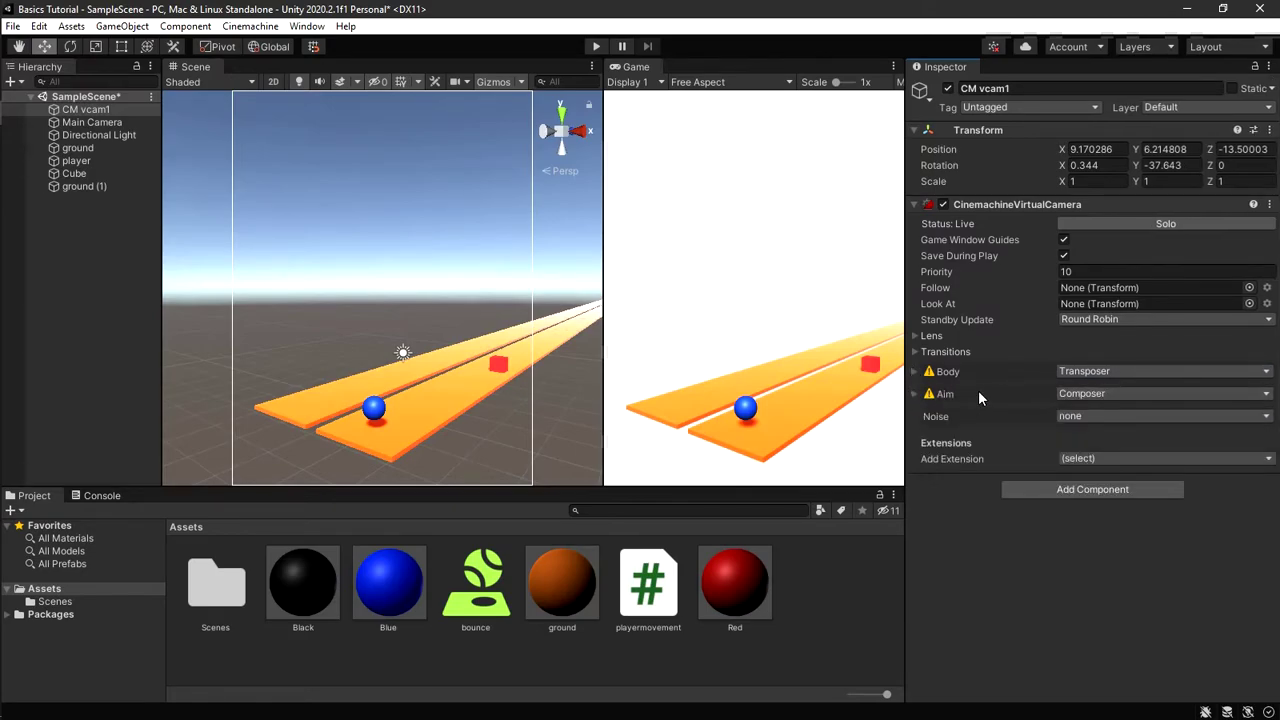
pyautogui.click(943, 287)
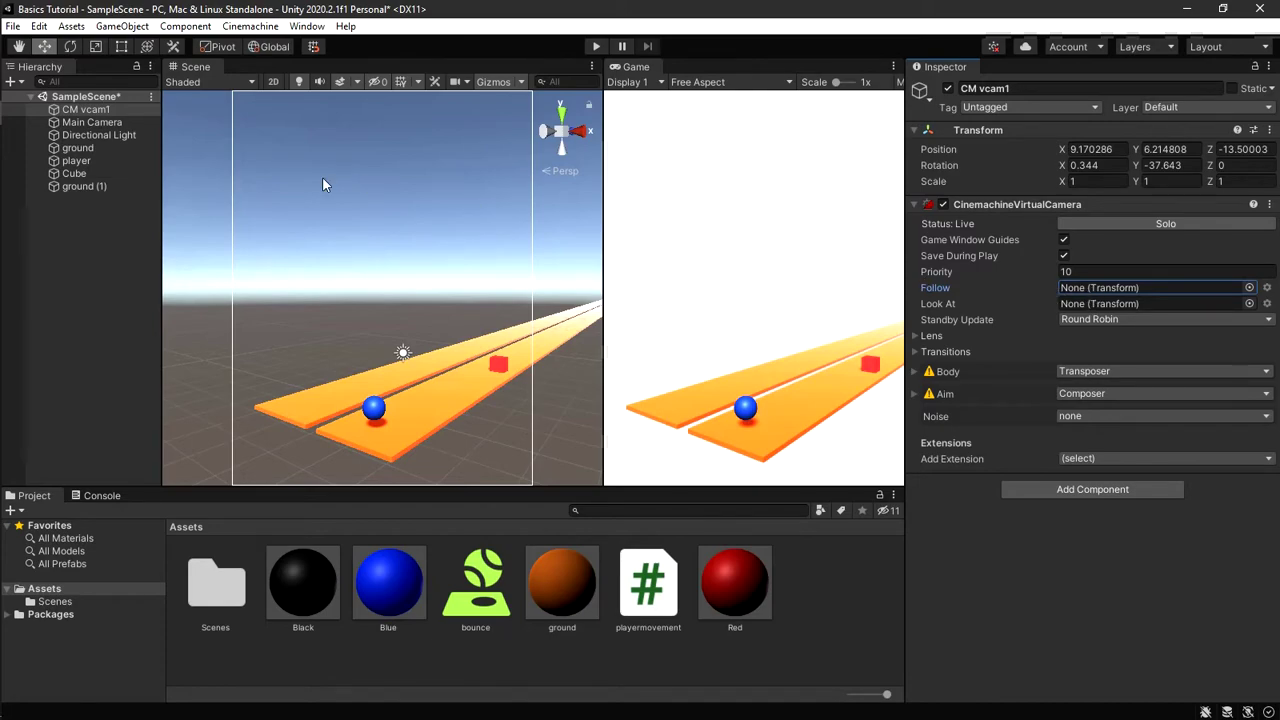
# Step: Set the player ball as Follow and Look At target, undoing an accidental camera move
pyautogui.moveTo(67, 162); pyautogui.dragTo(1079, 287)
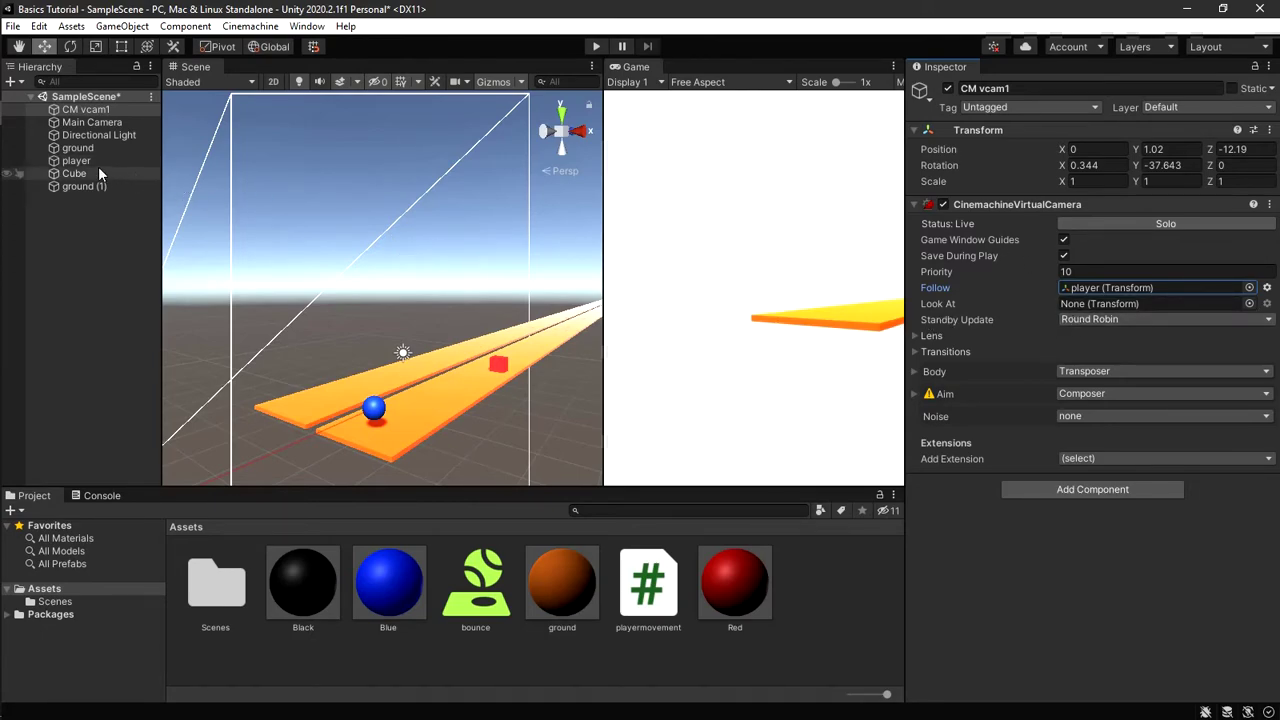
pyautogui.moveTo(86, 159); pyautogui.dragTo(1104, 308)
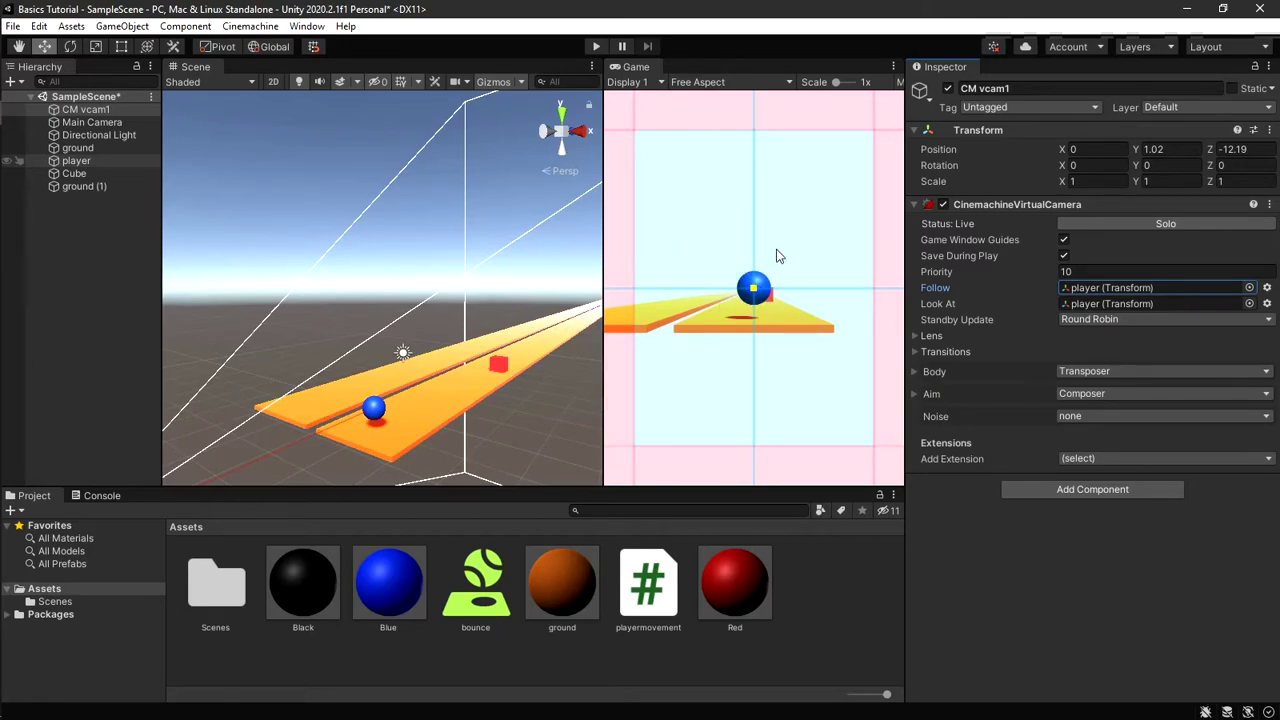
pyautogui.scroll(-5, 326, 368)
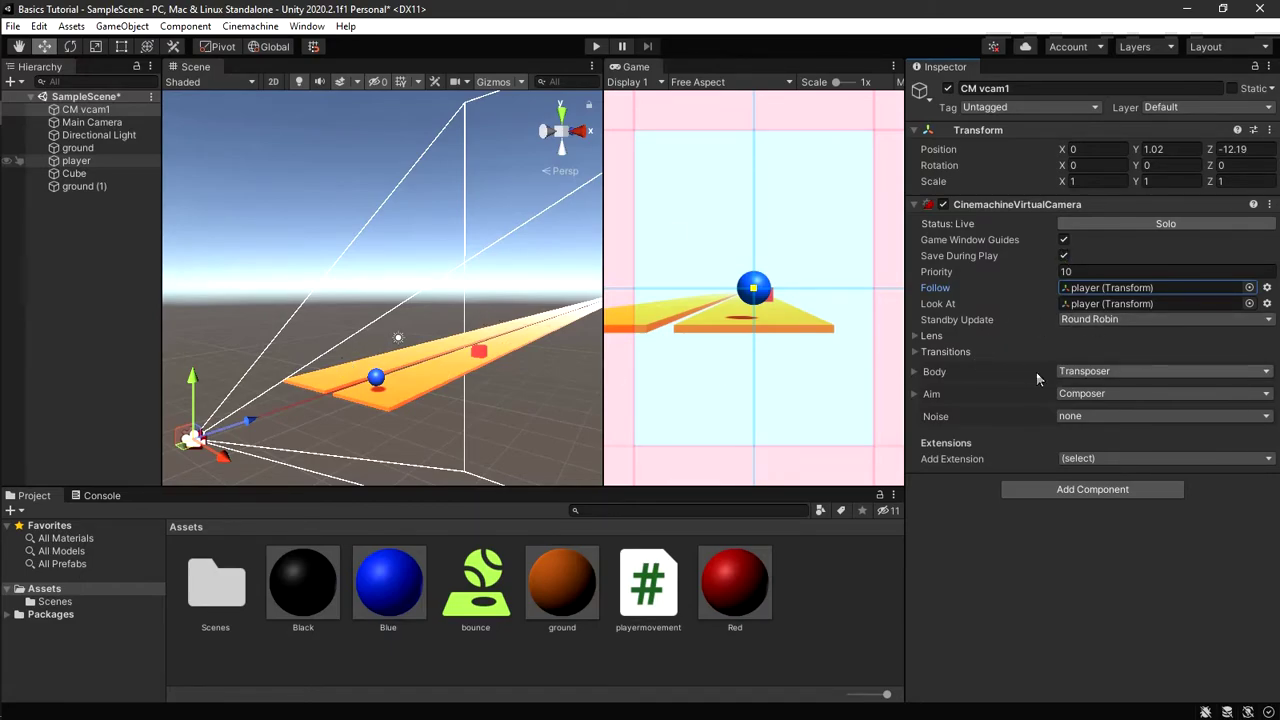
pyautogui.moveTo(246, 428); pyautogui.dragTo(263, 373)
pyautogui.hotkey('ctrl', 'z')
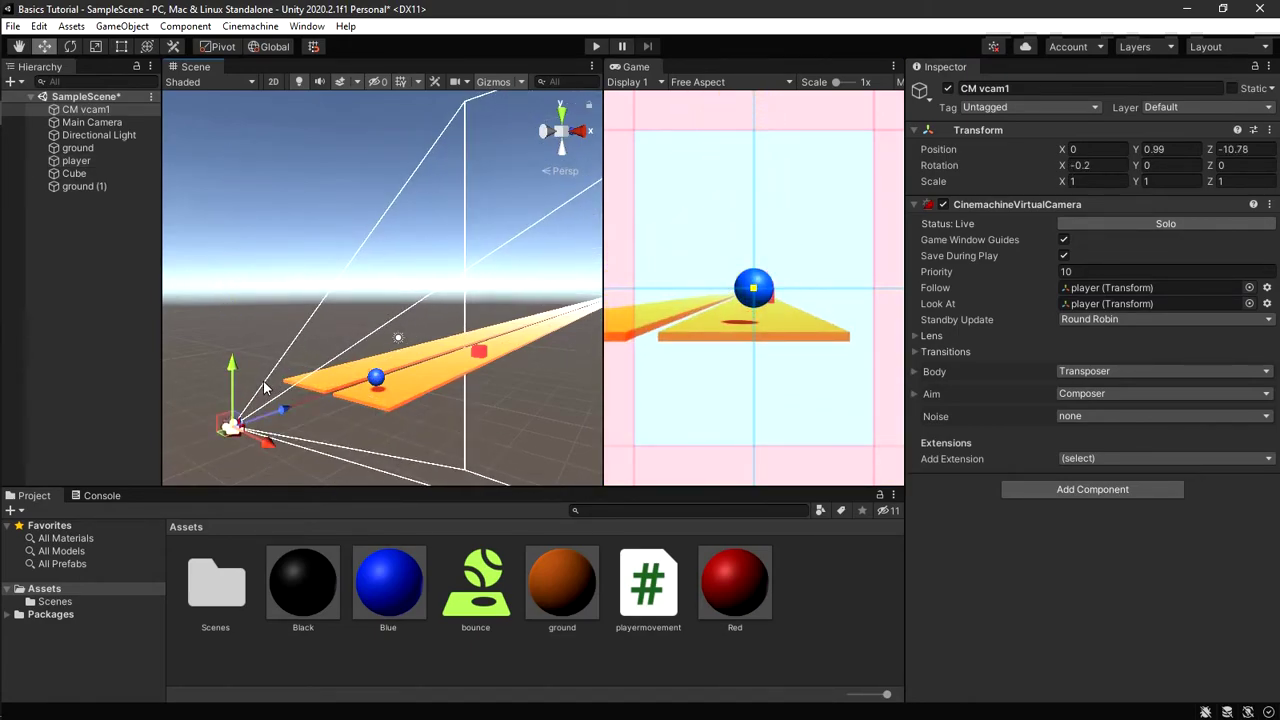
pyautogui.hotkey('ctrl', 'z')
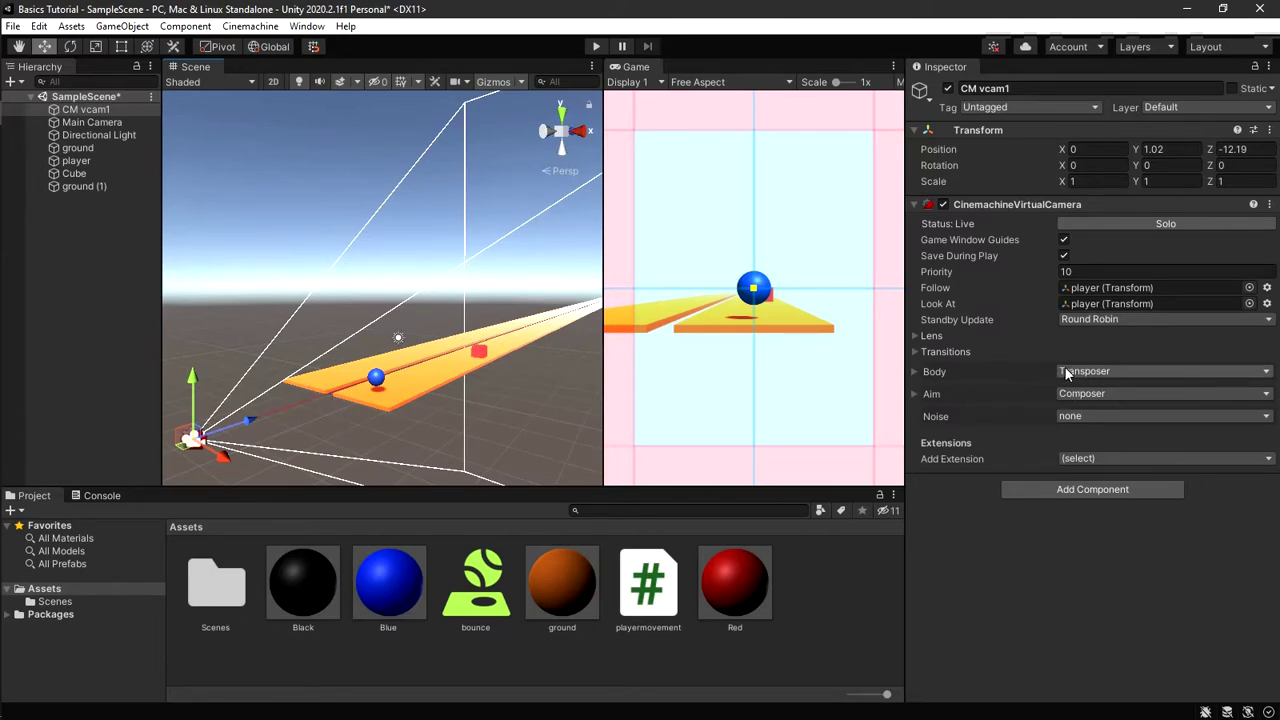
# Step: Expand the Transposer Body settings and set Follow Offset to X 0, Y 3.3, Z -15
pyautogui.click(916, 371)
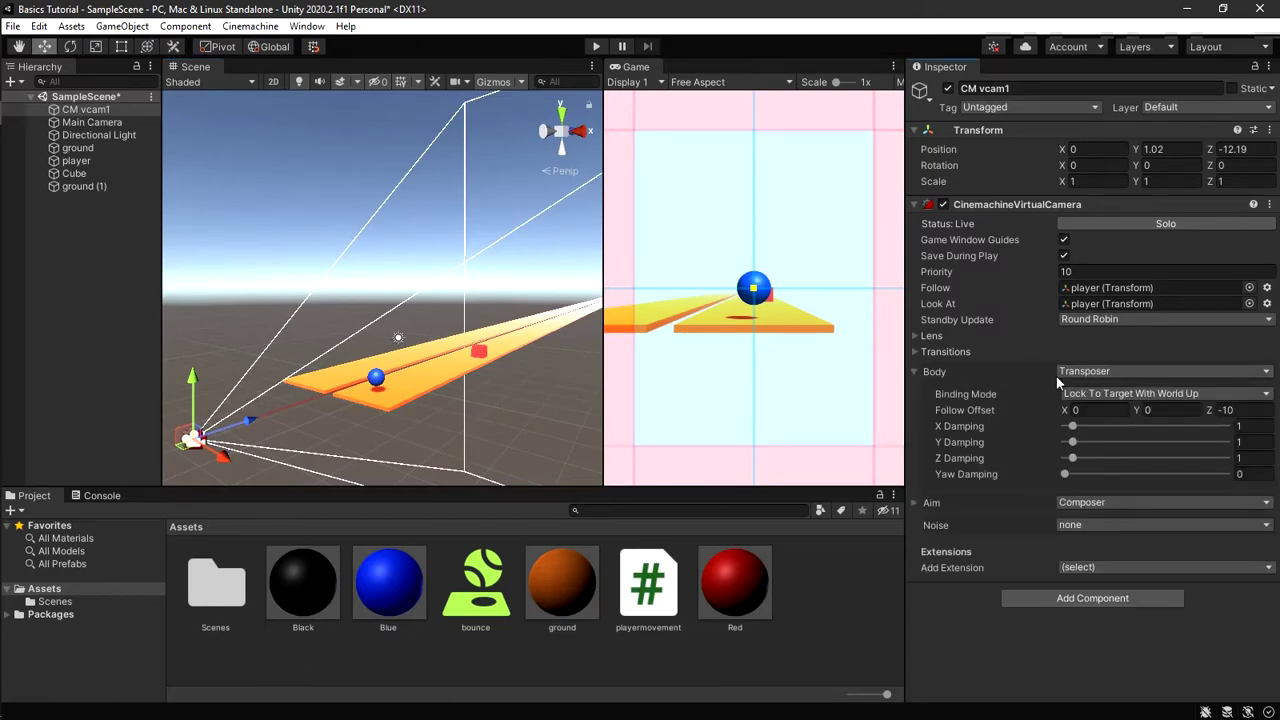
pyautogui.moveTo(903, 389); pyautogui.dragTo(806, 398)
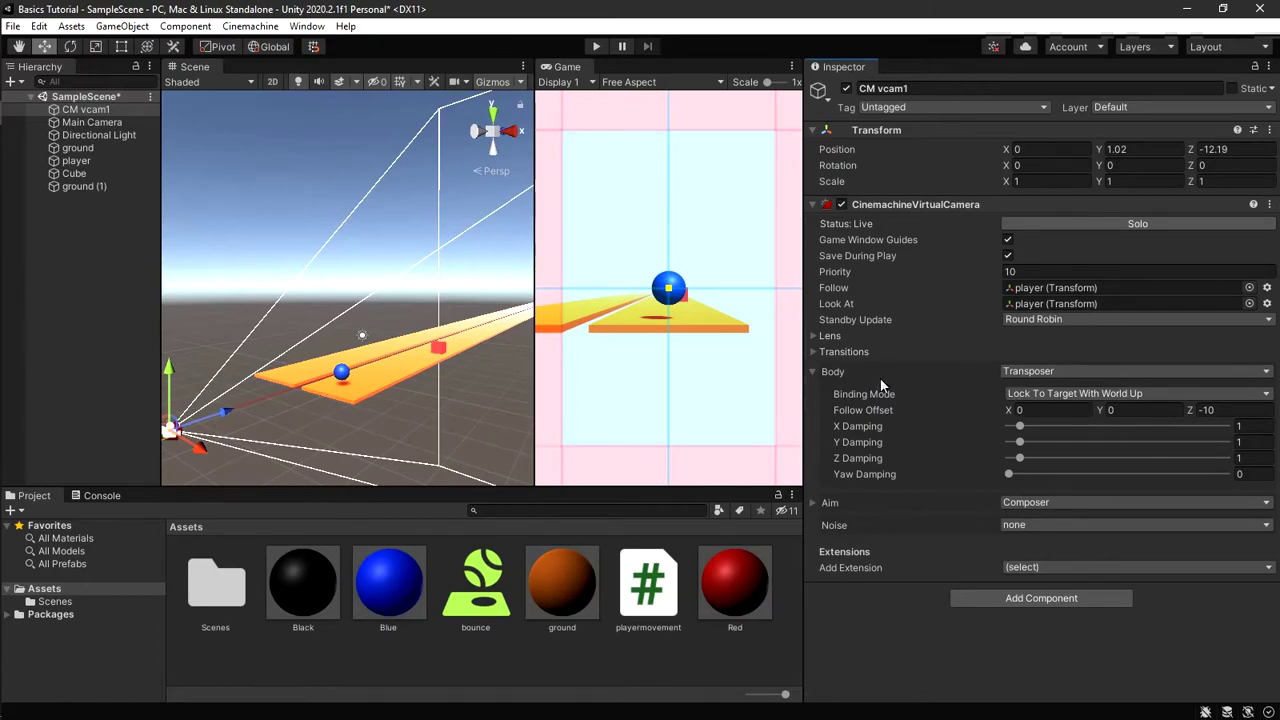
pyautogui.moveTo(205, 446)
pyautogui.mouseDown()
pyautogui.moveTo(183, 433)
pyautogui.moveTo(211, 430)
pyautogui.moveTo(190, 438)
pyautogui.moveTo(200, 444)
pyautogui.mouseUp()
pyautogui.click(1040, 411)
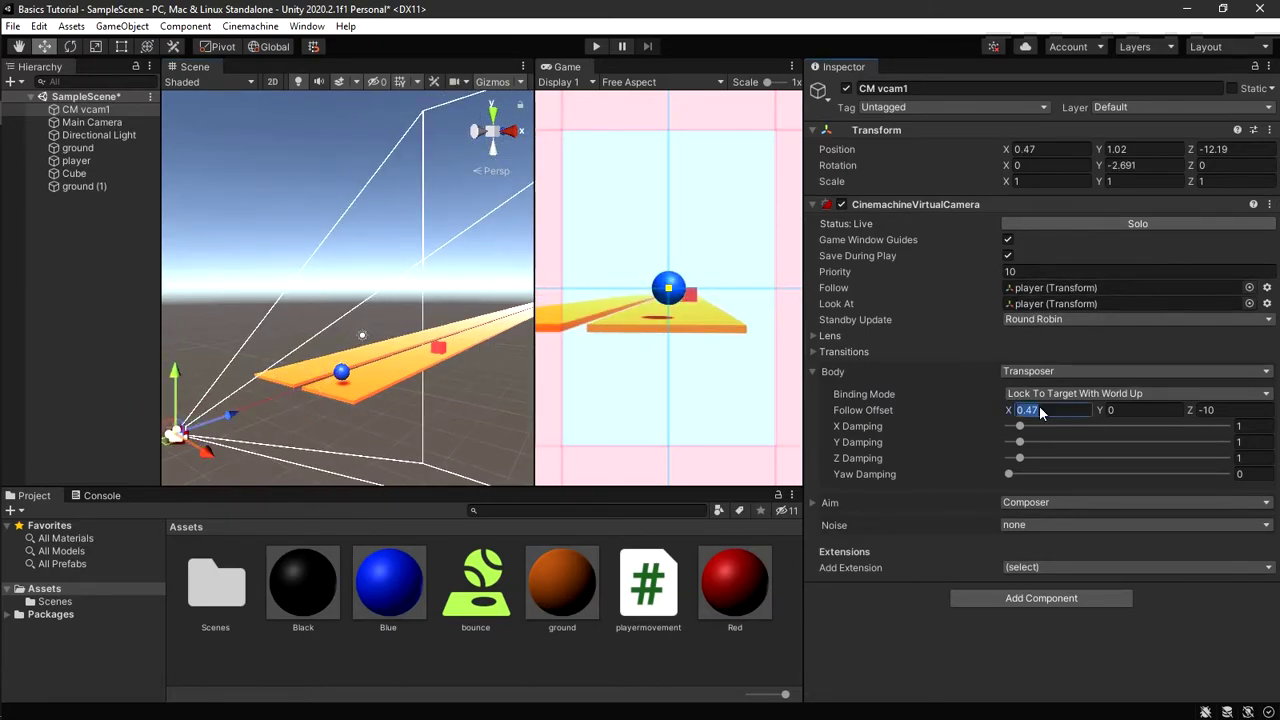
pyautogui.write('0')
pyautogui.click(1124, 411)
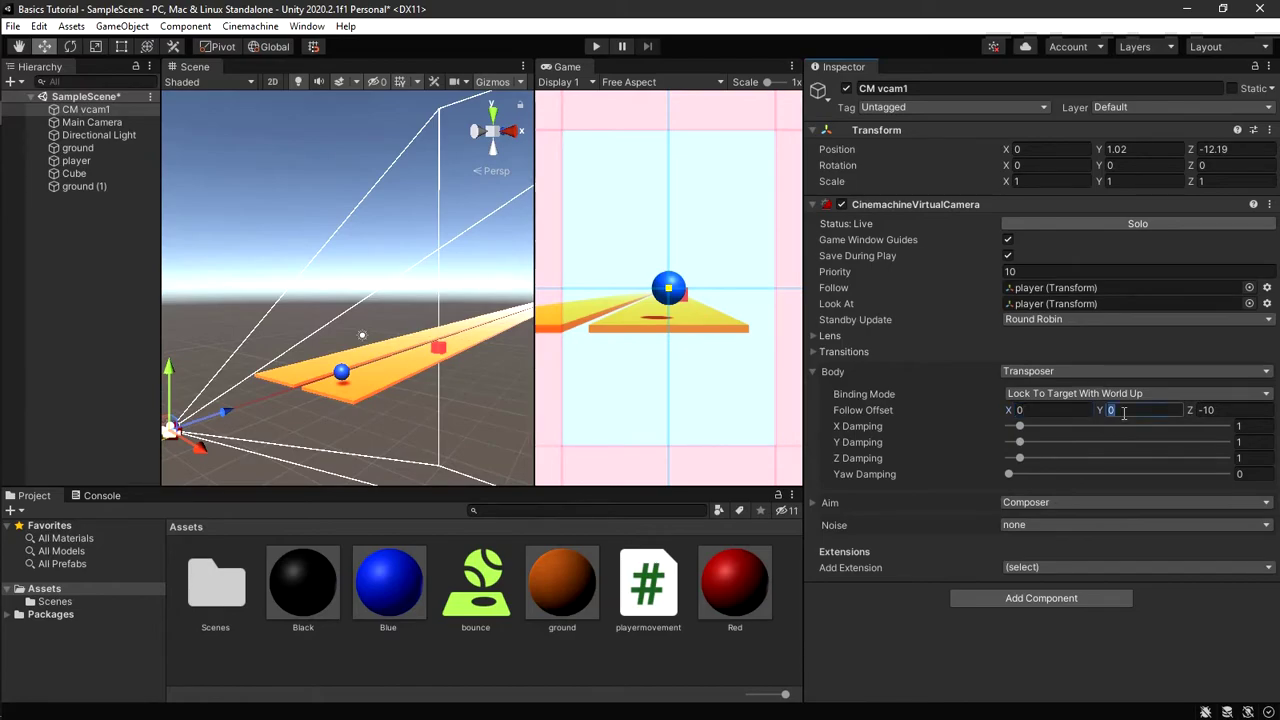
pyautogui.write('3.')
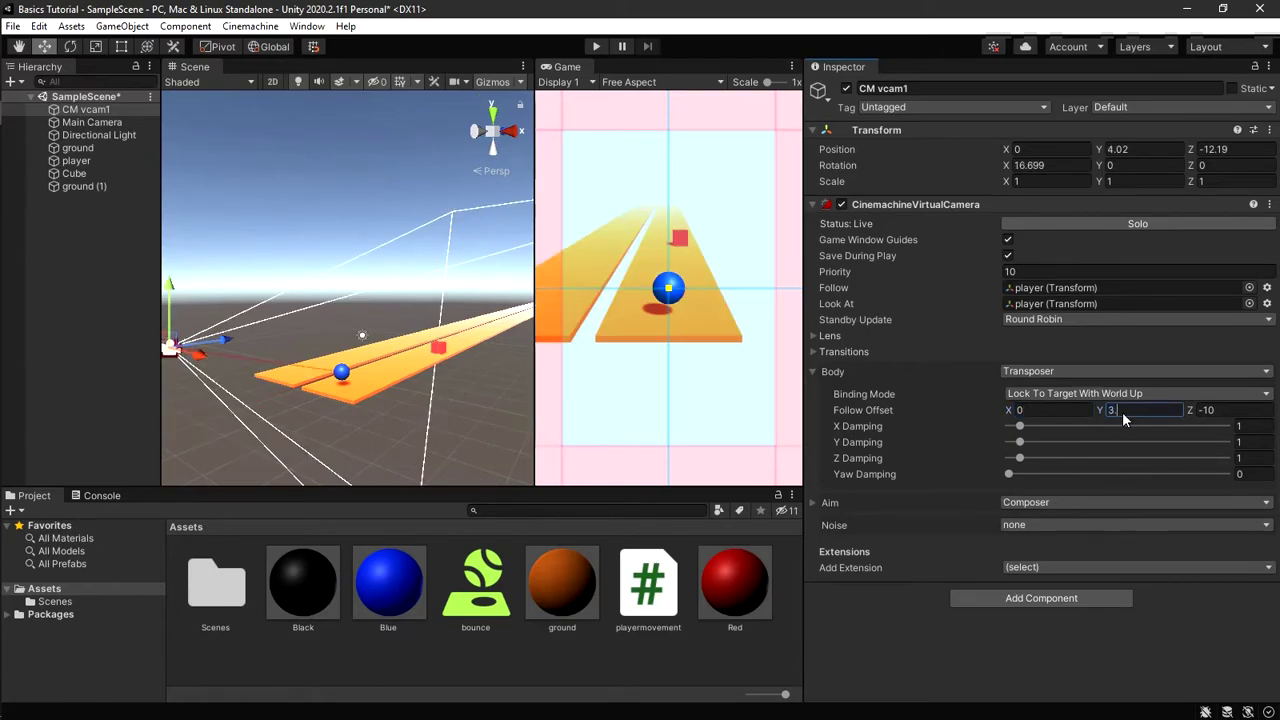
pyautogui.write('3')
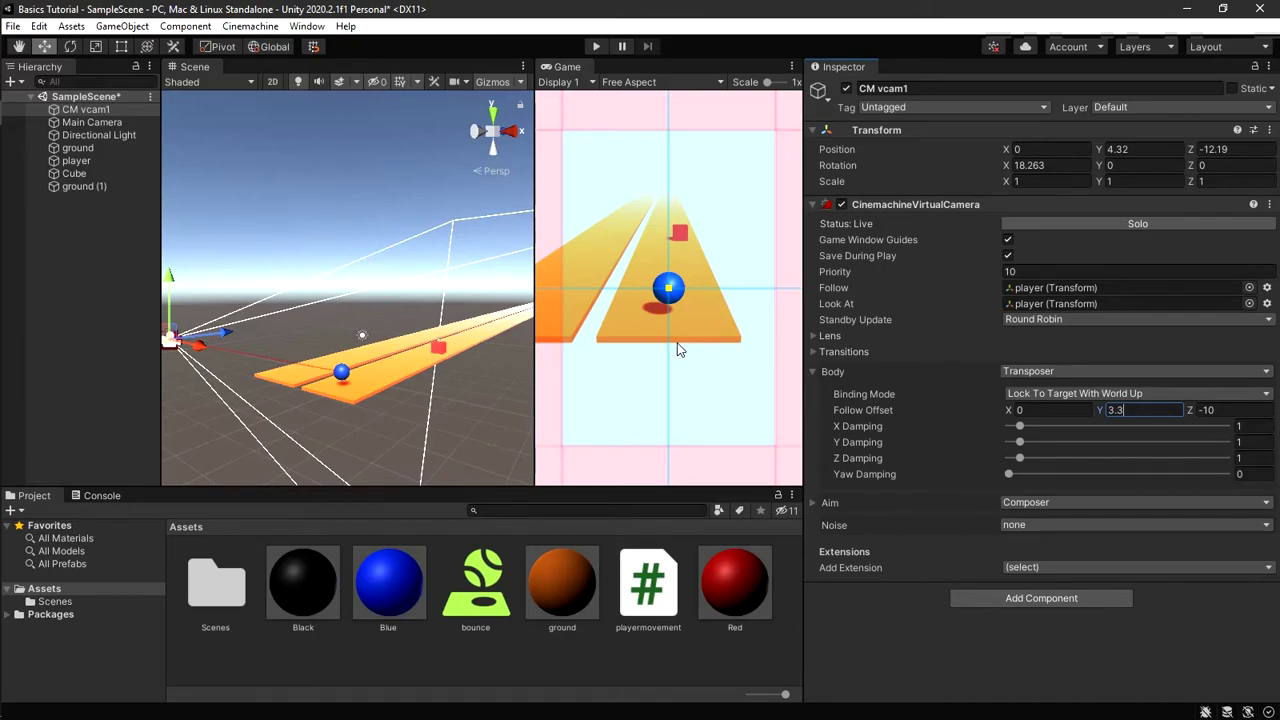
pyautogui.click(1229, 410)
pyautogui.write('-15')
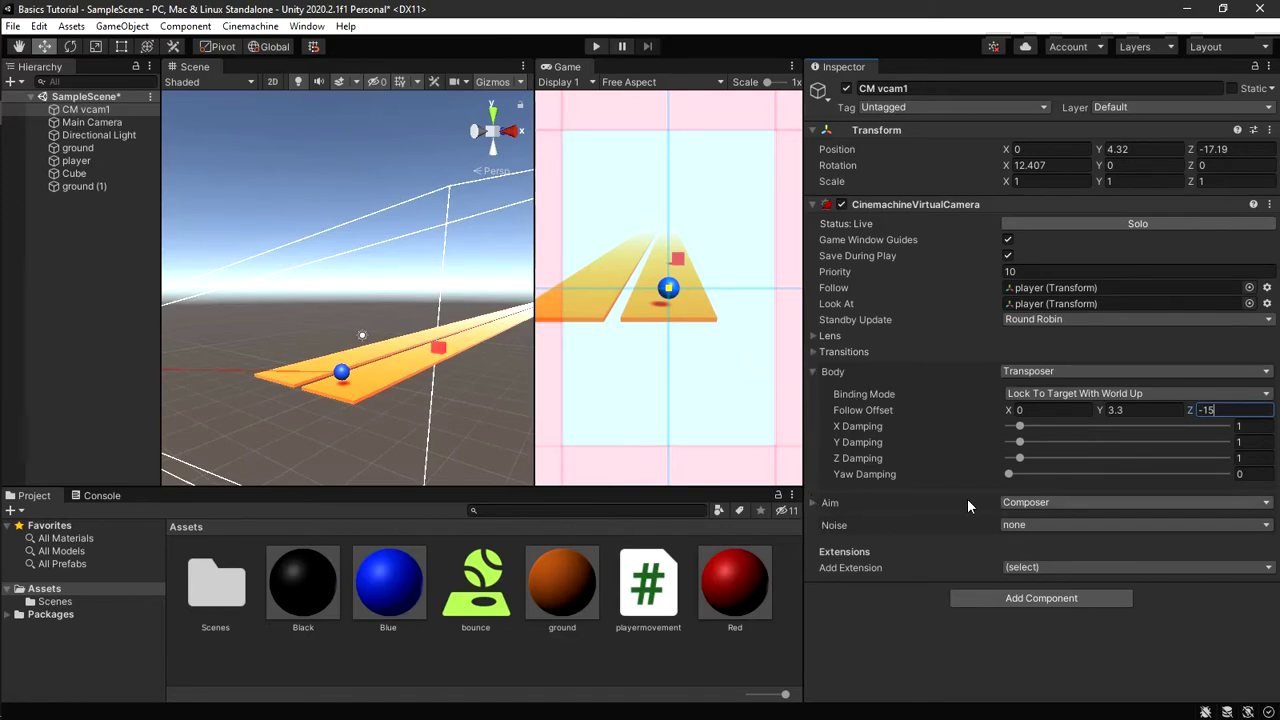
# Step: Expand the Aim composer, inspect Soft Zone Width and Height (0.8), then select ground (1)
pyautogui.click(812, 503)
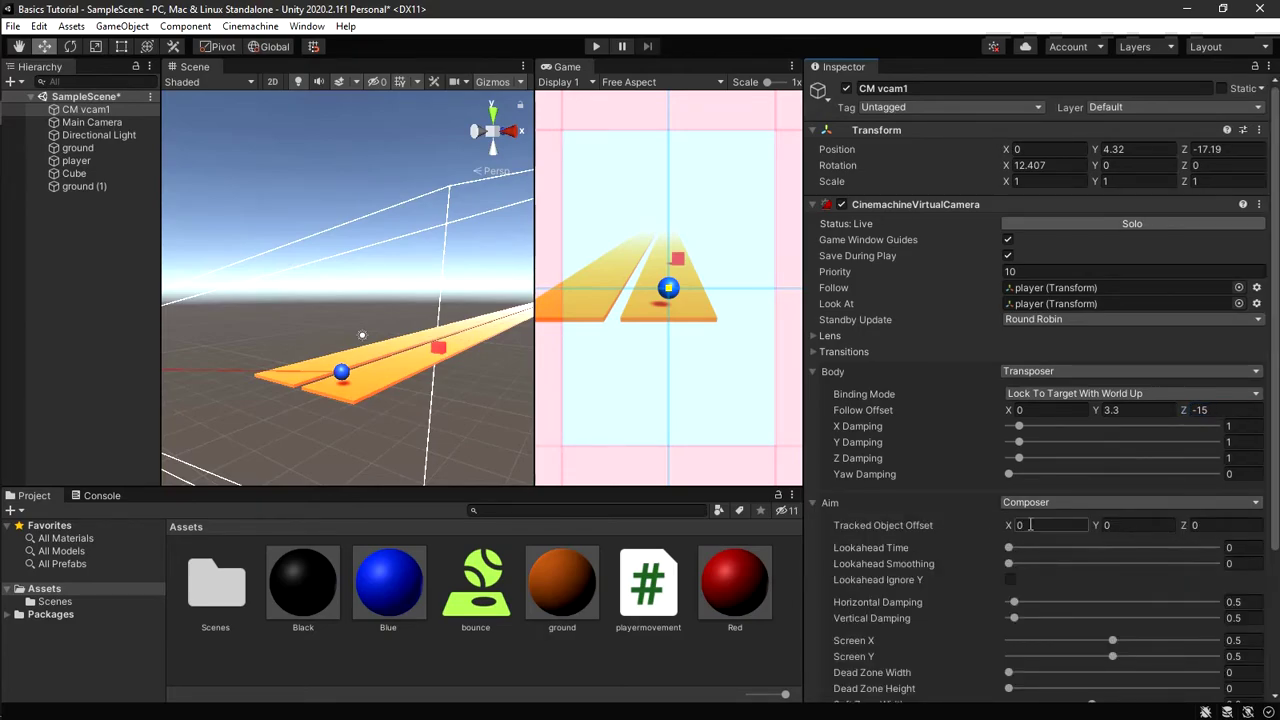
pyautogui.scroll(-3, 937, 469)
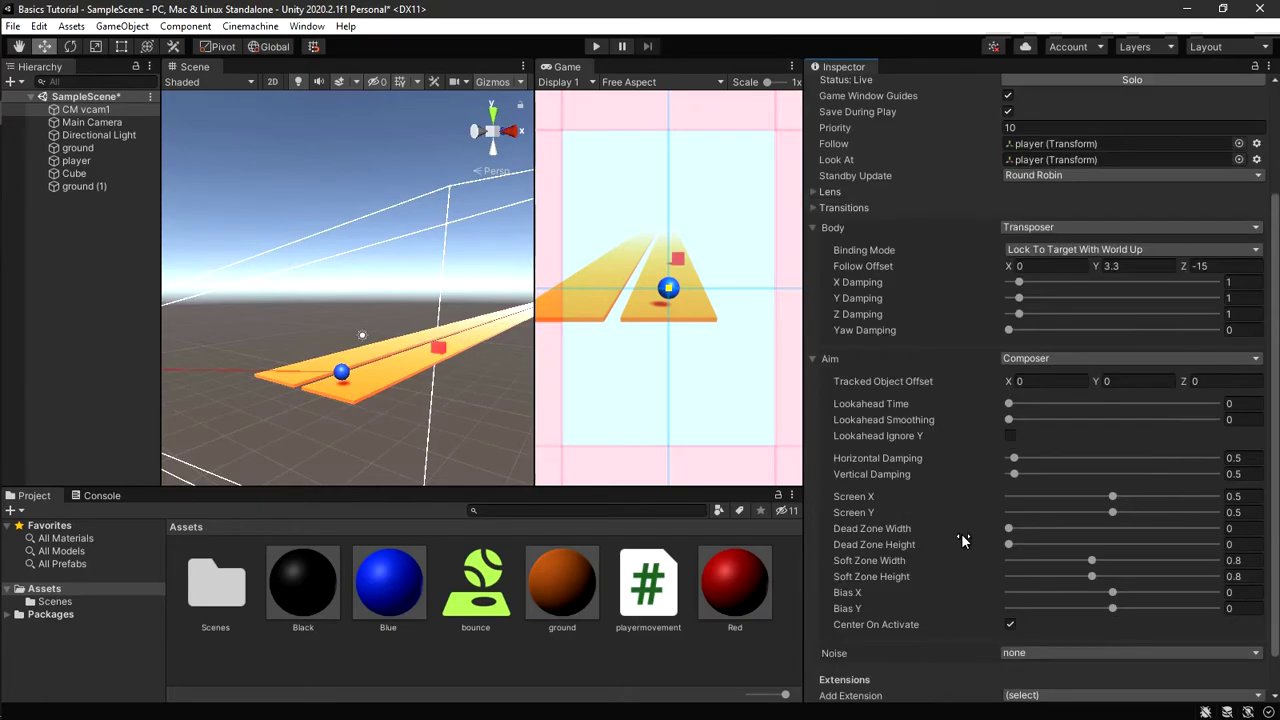
pyautogui.click(1240, 560)
pyautogui.click(1246, 558)
pyautogui.click(1240, 576)
pyautogui.click(85, 186)
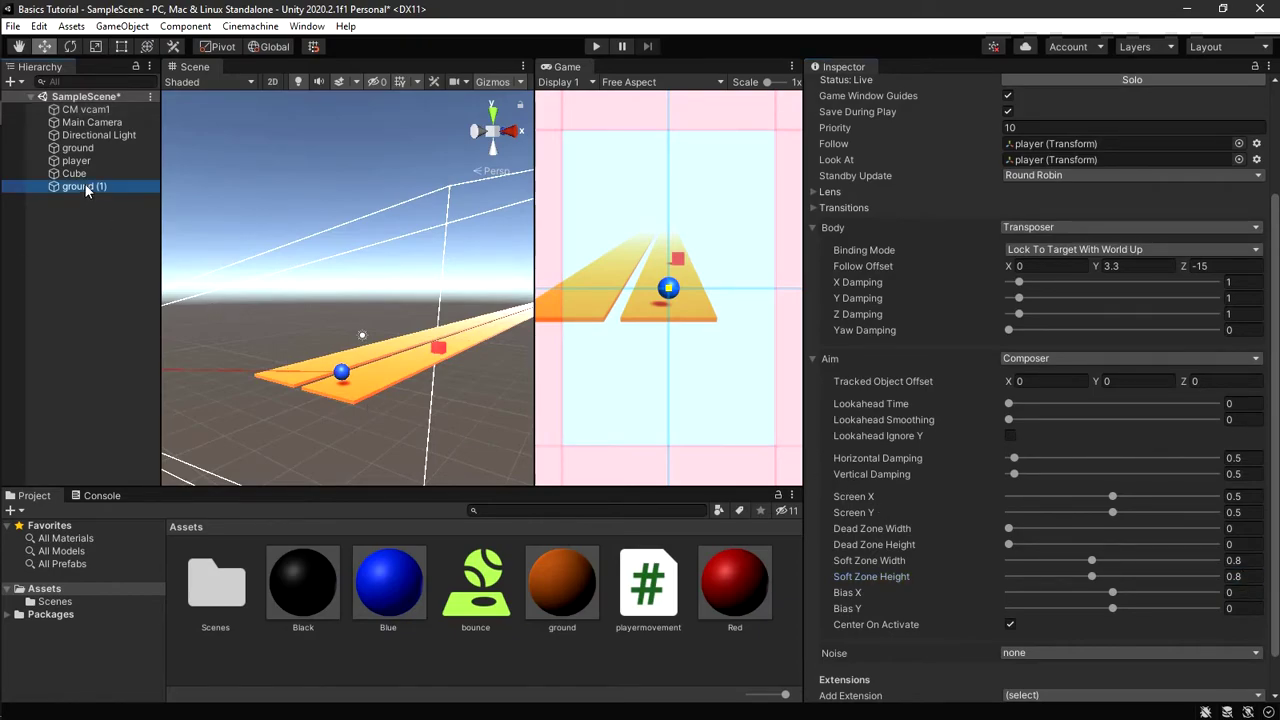
# Step: Delete the ground (1) plank from the scene, then select CM vcam1
pyautogui.press('Delete')
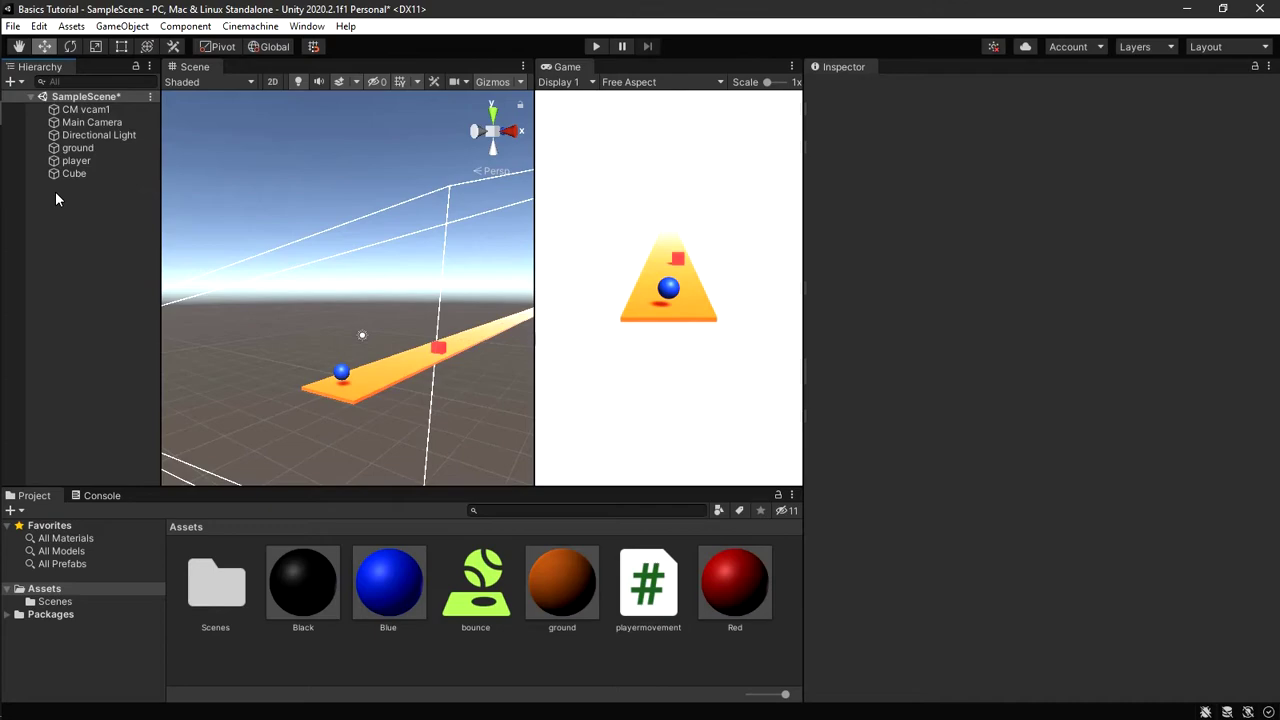
pyautogui.hotkey('ctrl', 'z')
pyautogui.click(103, 190)
pyautogui.click(51, 188)
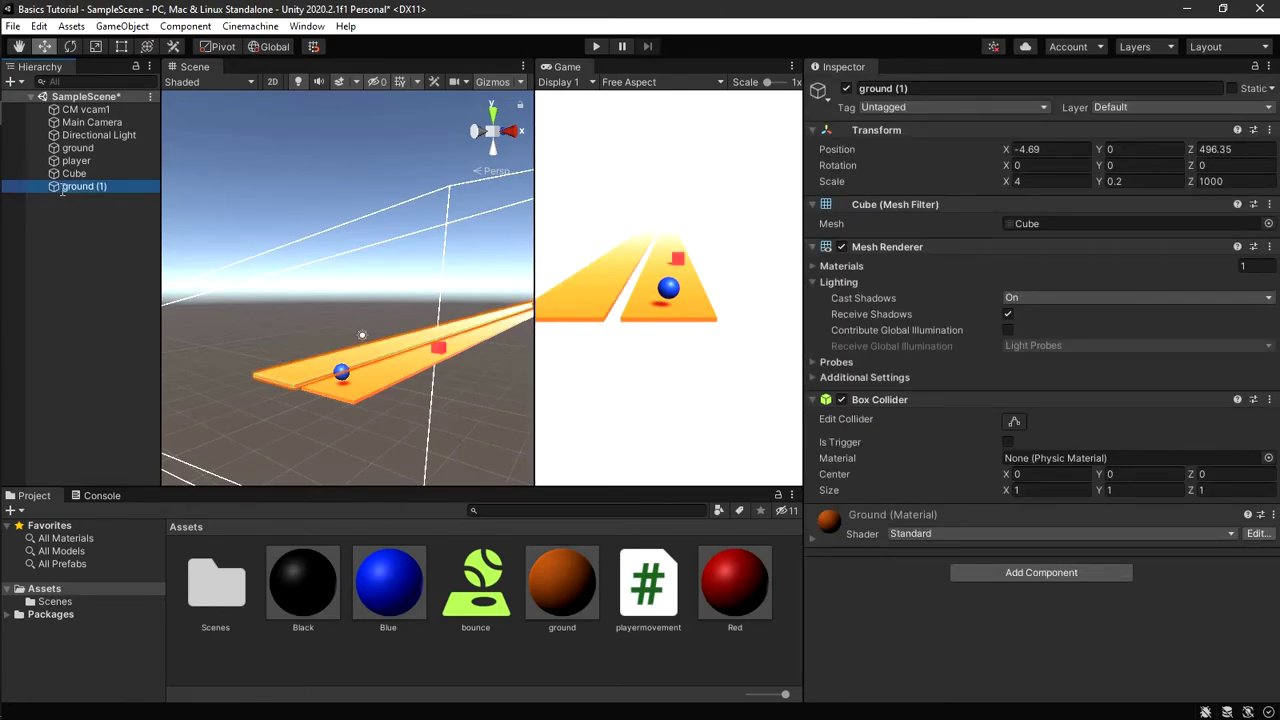
pyautogui.press('Delete')
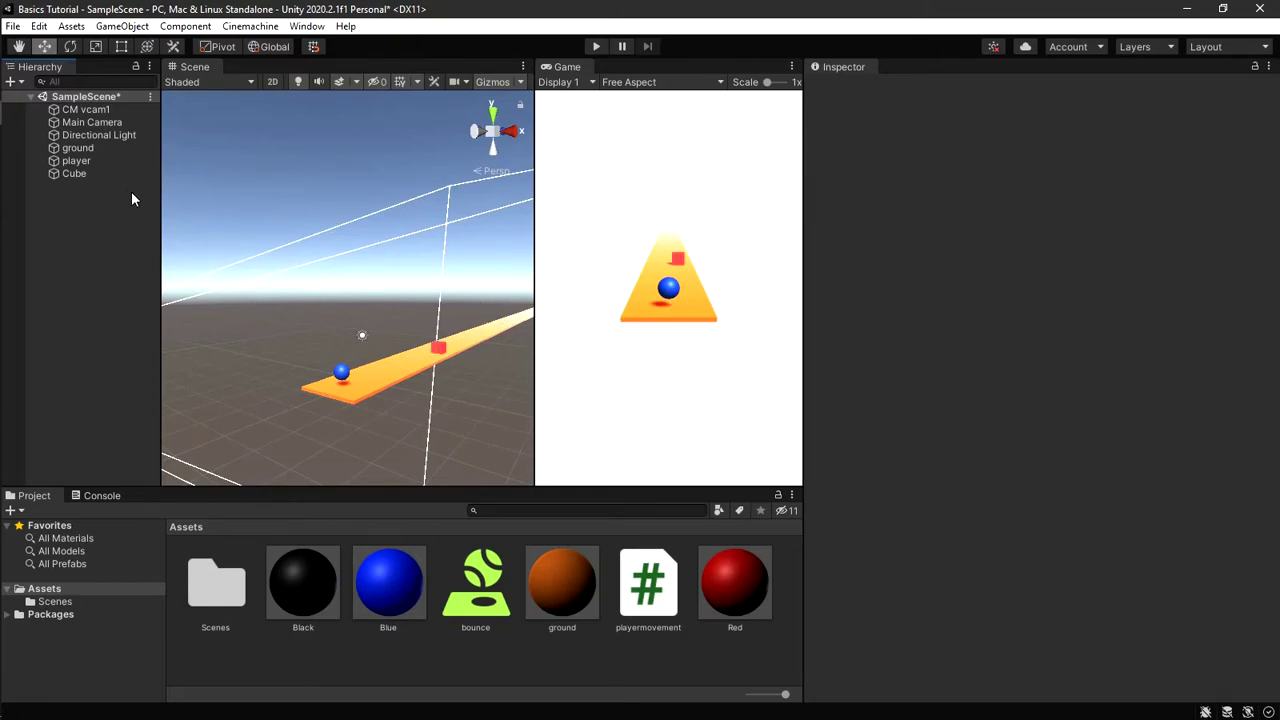
pyautogui.click(85, 109)
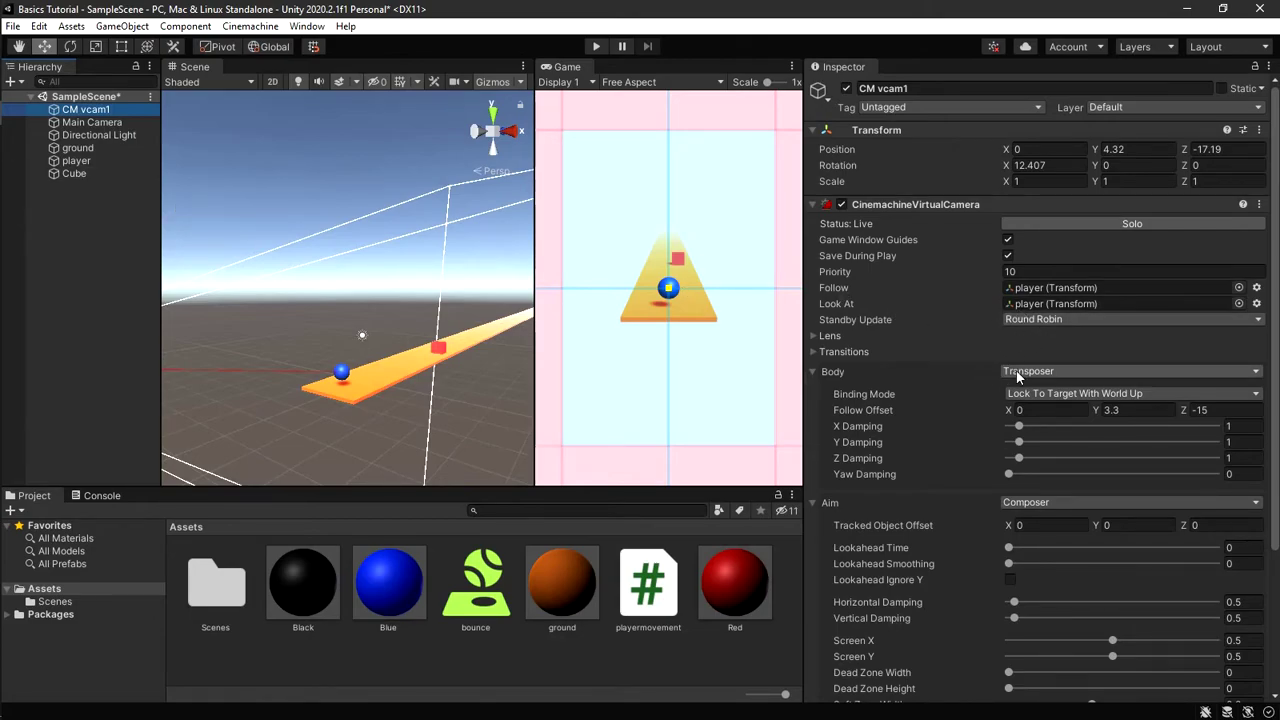
# Step: Leave the Follow Offset Z at -15 and set the Transposer Binding Mode to World Space
pyautogui.click(1020, 410)
pyautogui.click(1110, 411)
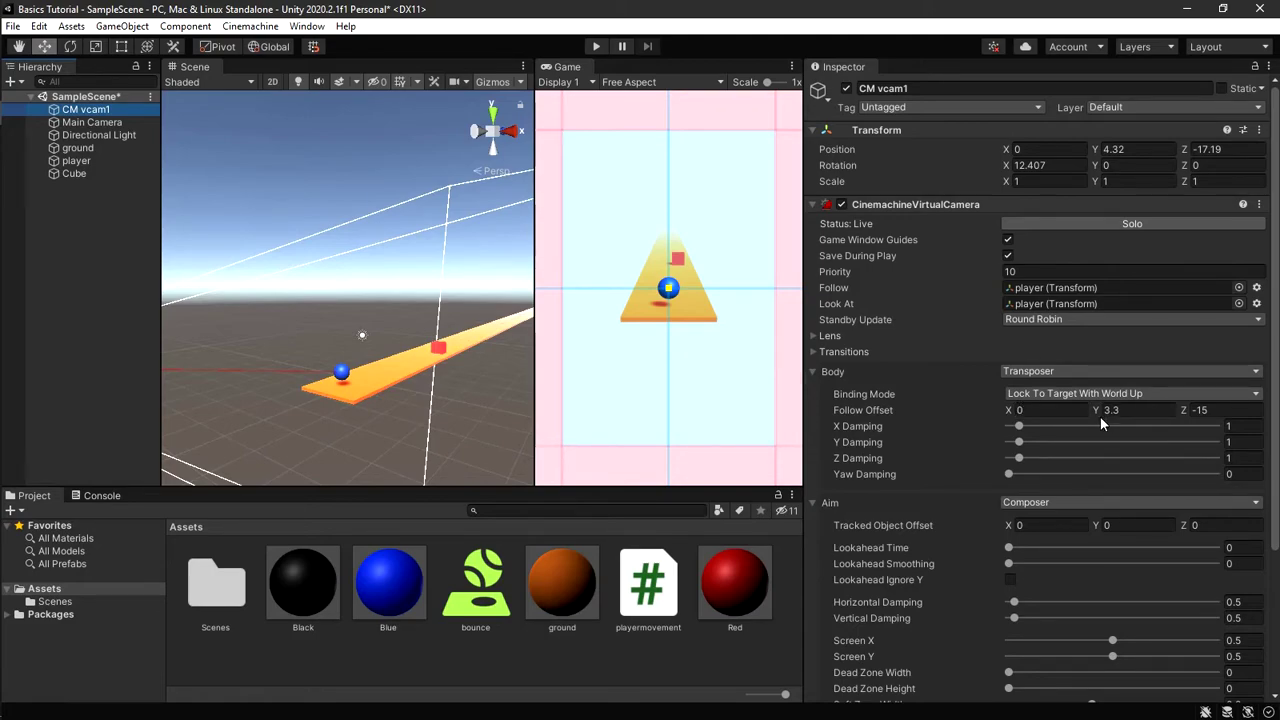
pyautogui.click(1200, 418)
pyautogui.press('Return')
pyautogui.click(1085, 395)
pyautogui.click(1076, 430)
pyautogui.click(1076, 393)
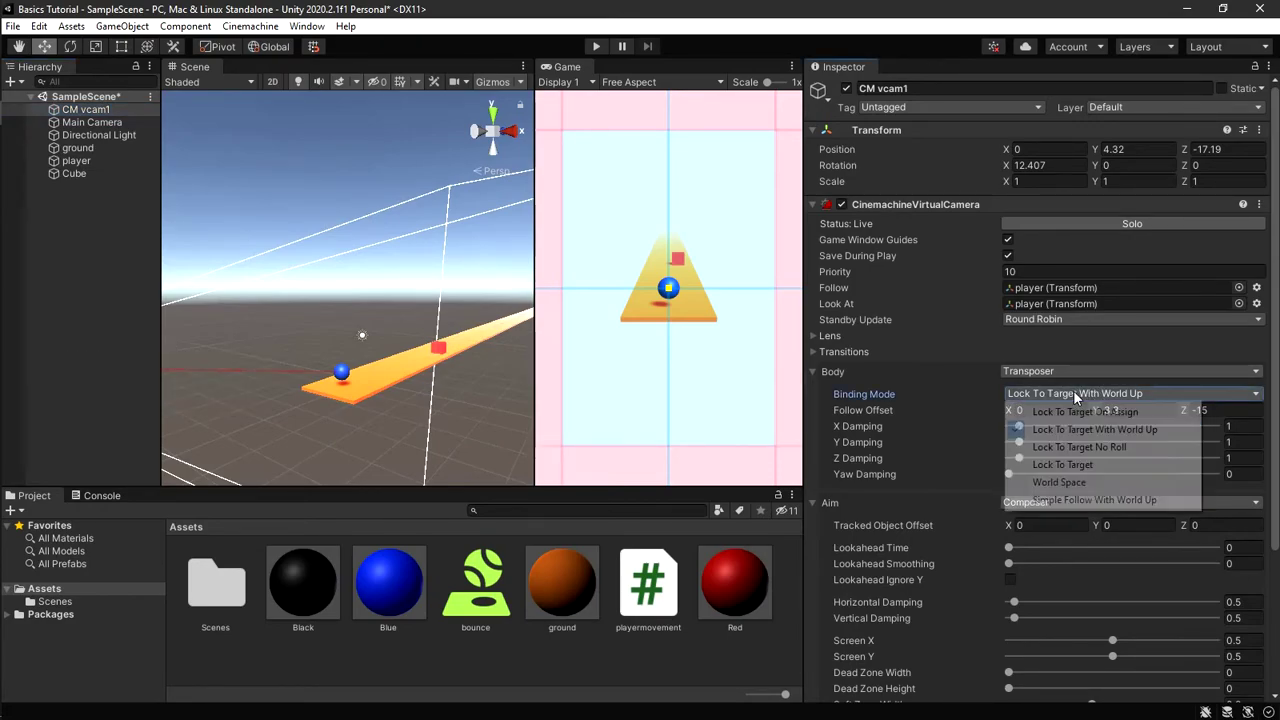
pyautogui.click(1050, 484)
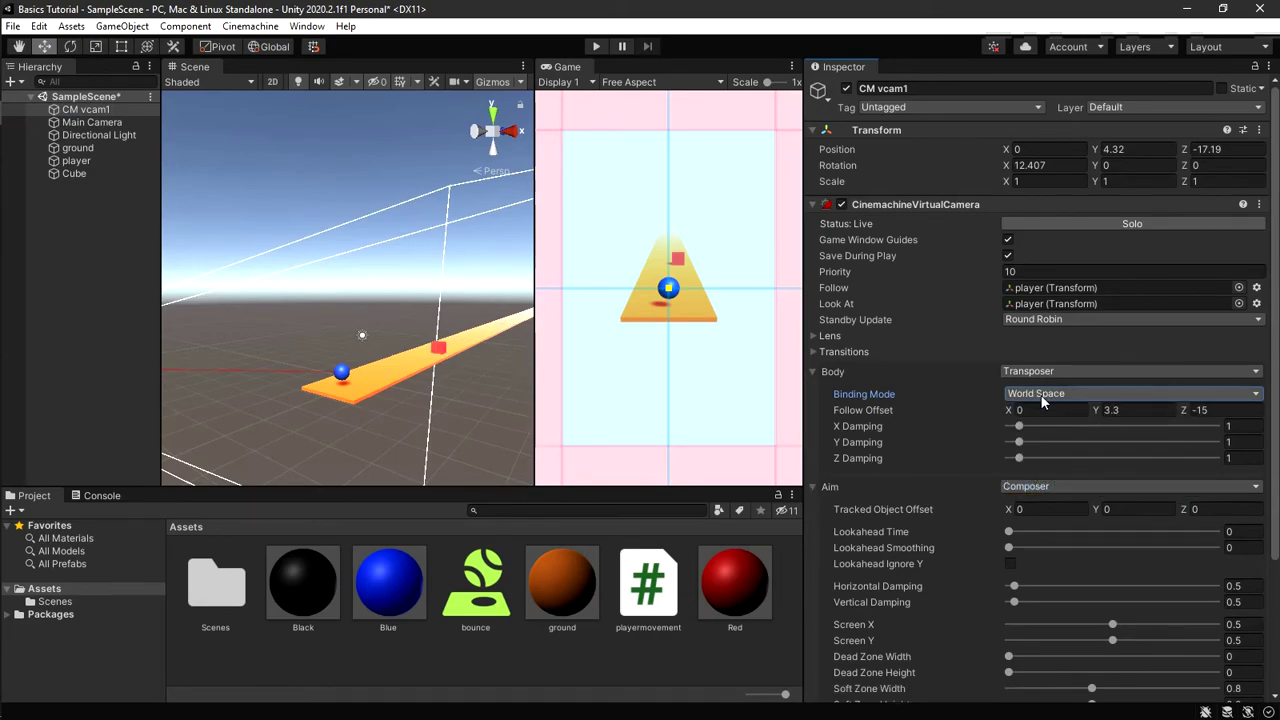
# Step: Keep the Y offset at 3.3 and review the X, Y and Z damping values of 1
pyautogui.click(1110, 412)
pyautogui.press('Return')
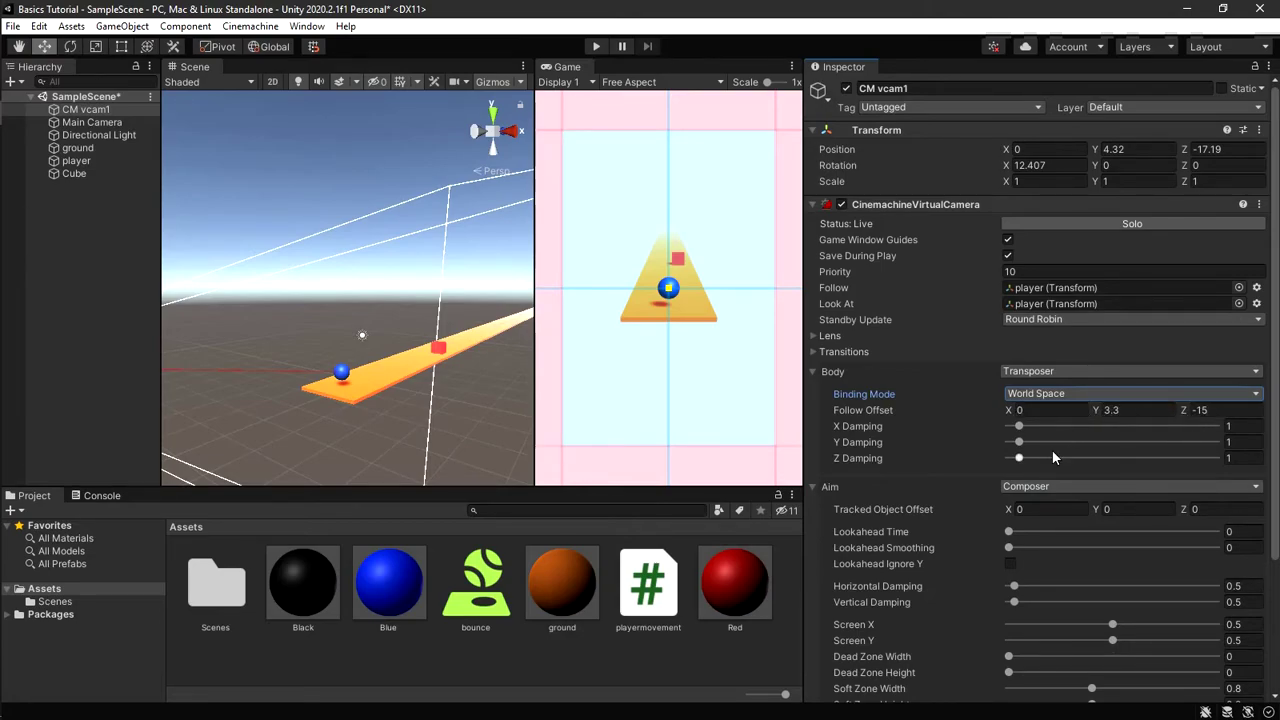
pyautogui.scroll(-3, 1042, 500)
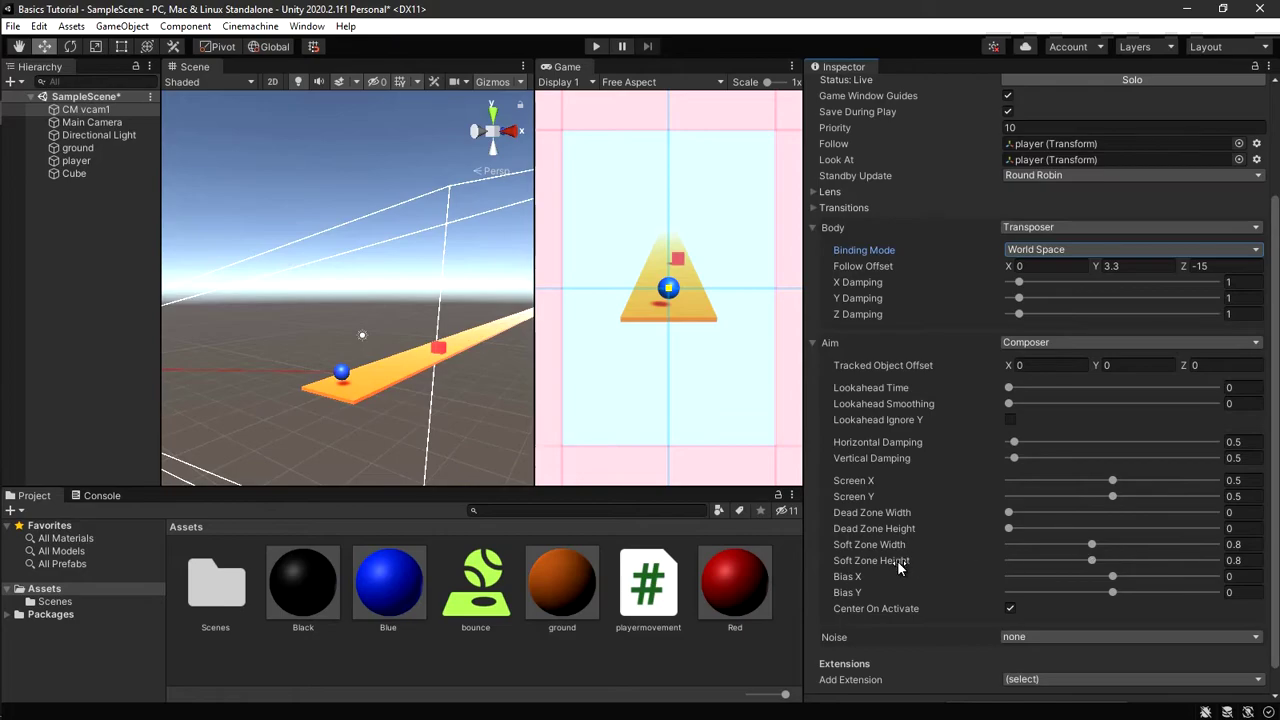
pyautogui.click(1233, 561)
pyautogui.scroll(3, 1168, 540)
pyautogui.scroll(-3, 1136, 428)
pyautogui.scroll(3, 1101, 430)
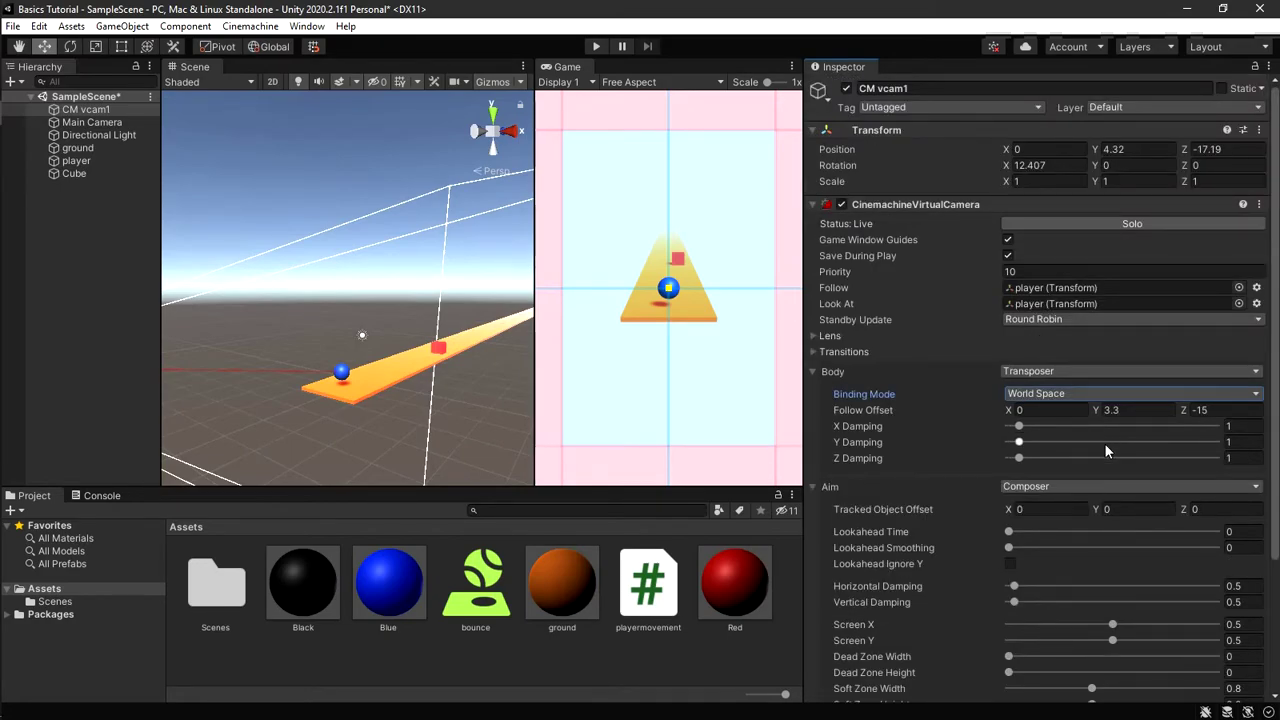
pyautogui.scroll(-3, 1106, 460)
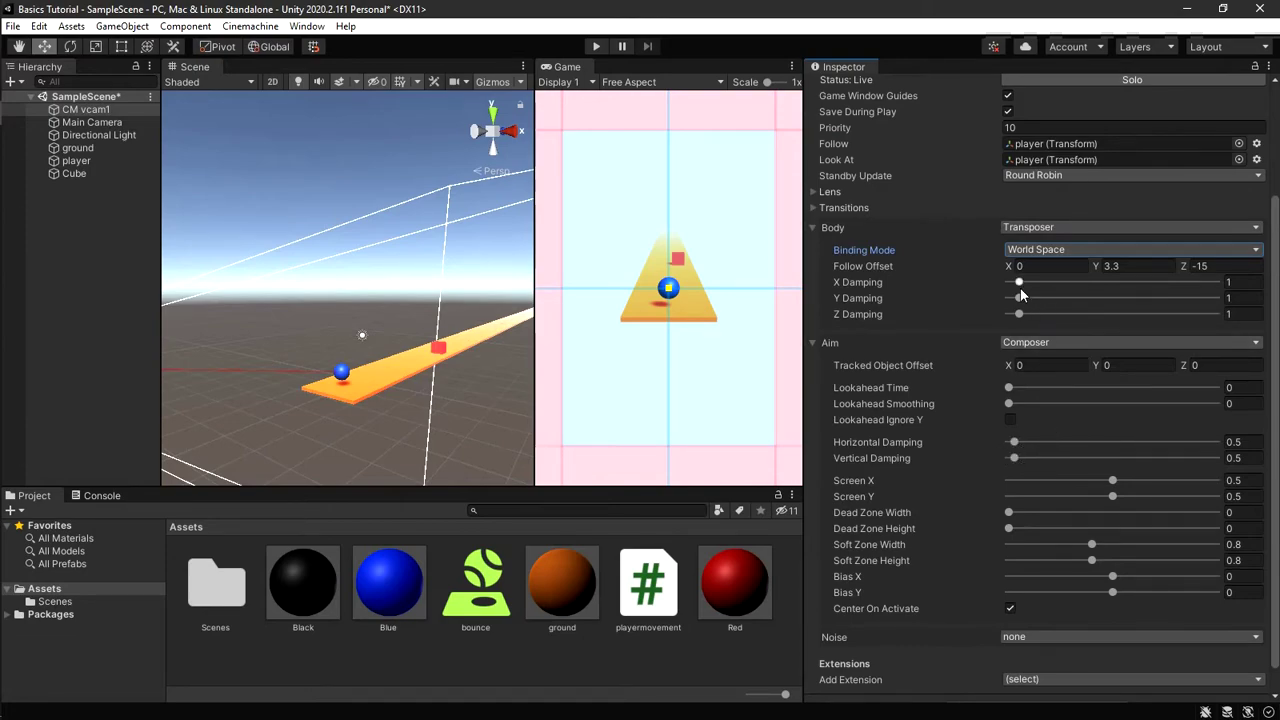
pyautogui.moveTo(847, 316)
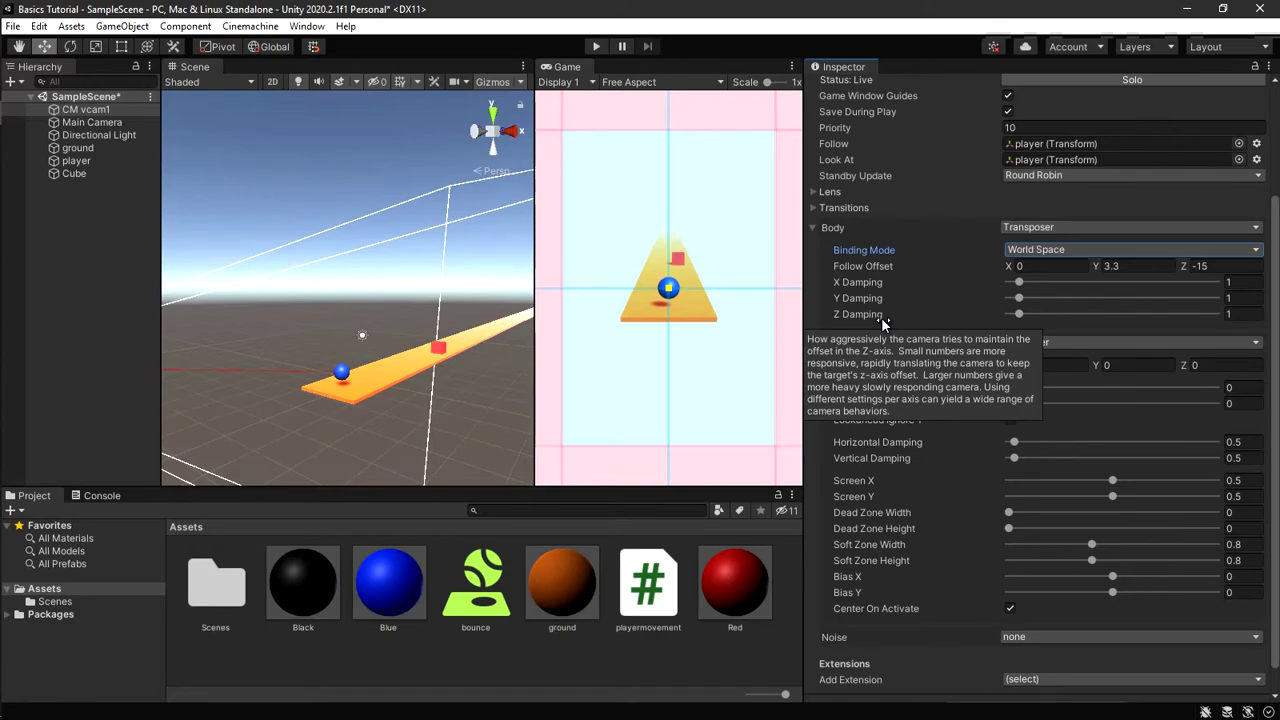
# Step: Set CM vcam1 damping to X 0.4, Y 0 and Z 0, then enter Play mode
pyautogui.moveTo(1012, 314); pyautogui.dragTo(962, 306)
pyautogui.click(1241, 281)
pyautogui.write('0.4')
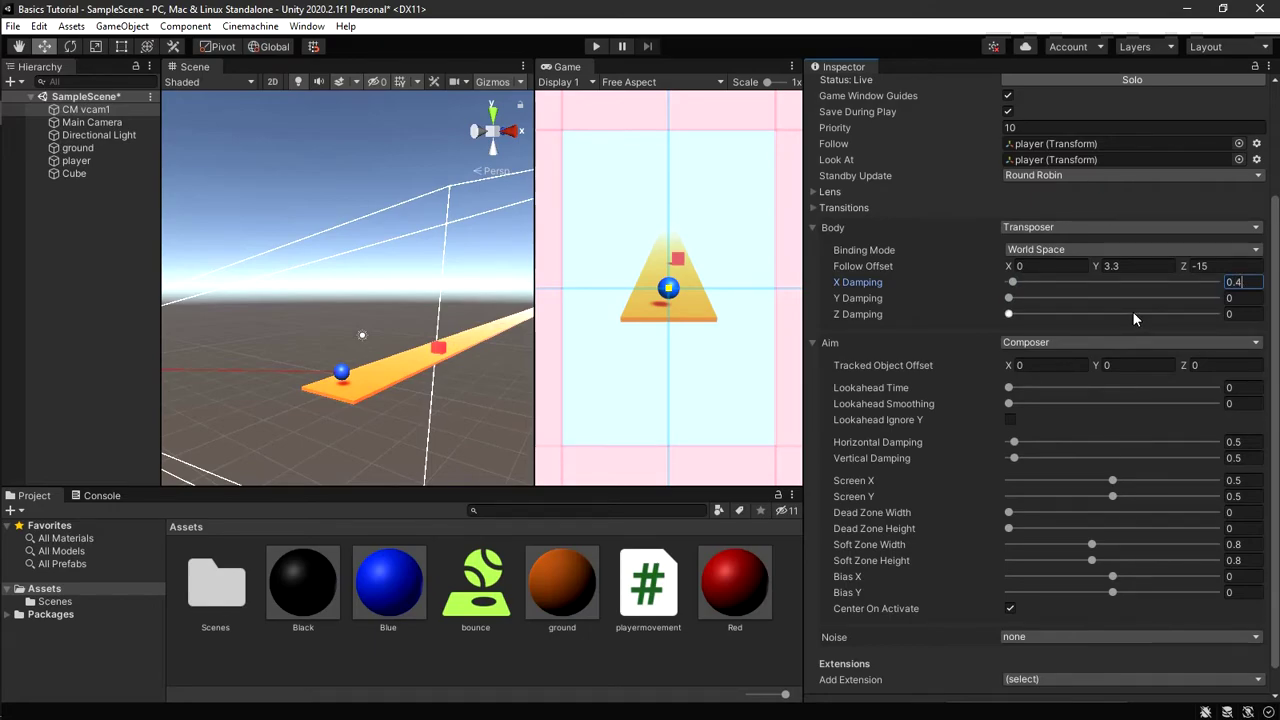
pyautogui.click(597, 47)
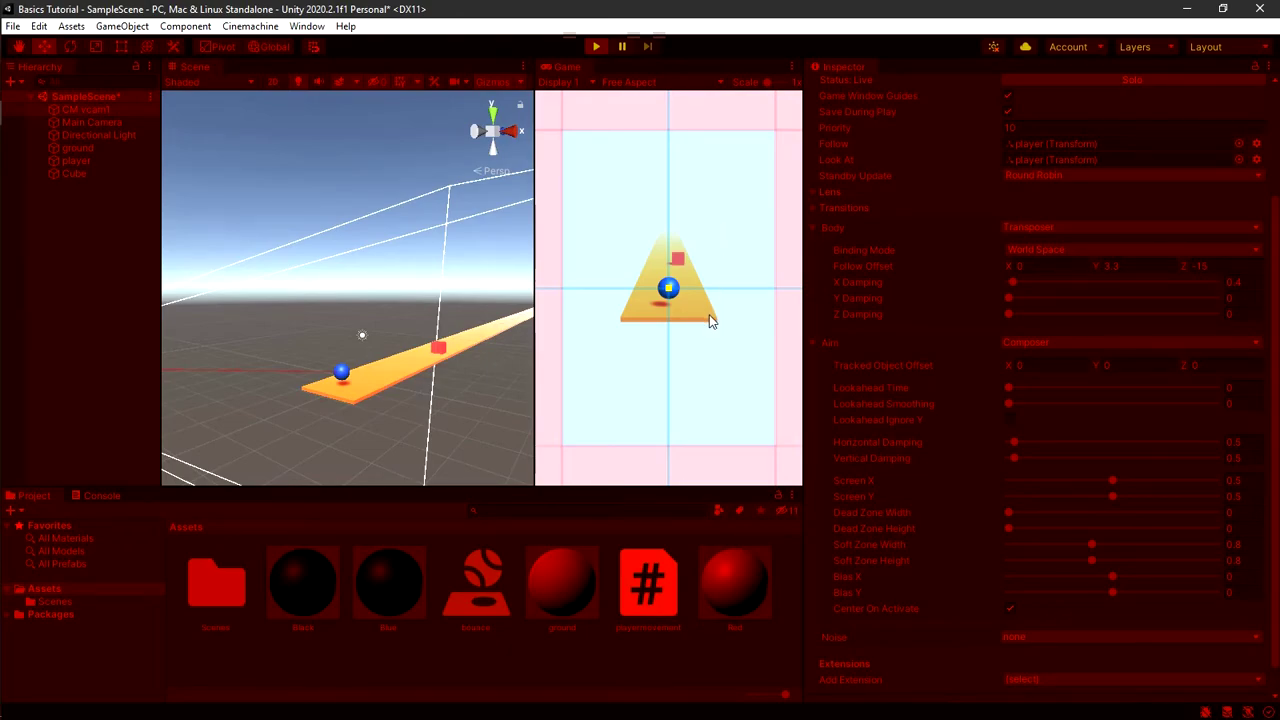
# Step: Steer the ball with the A and D keys, restart Play once, then exit with Ctrl+P
pyautogui.press('a')
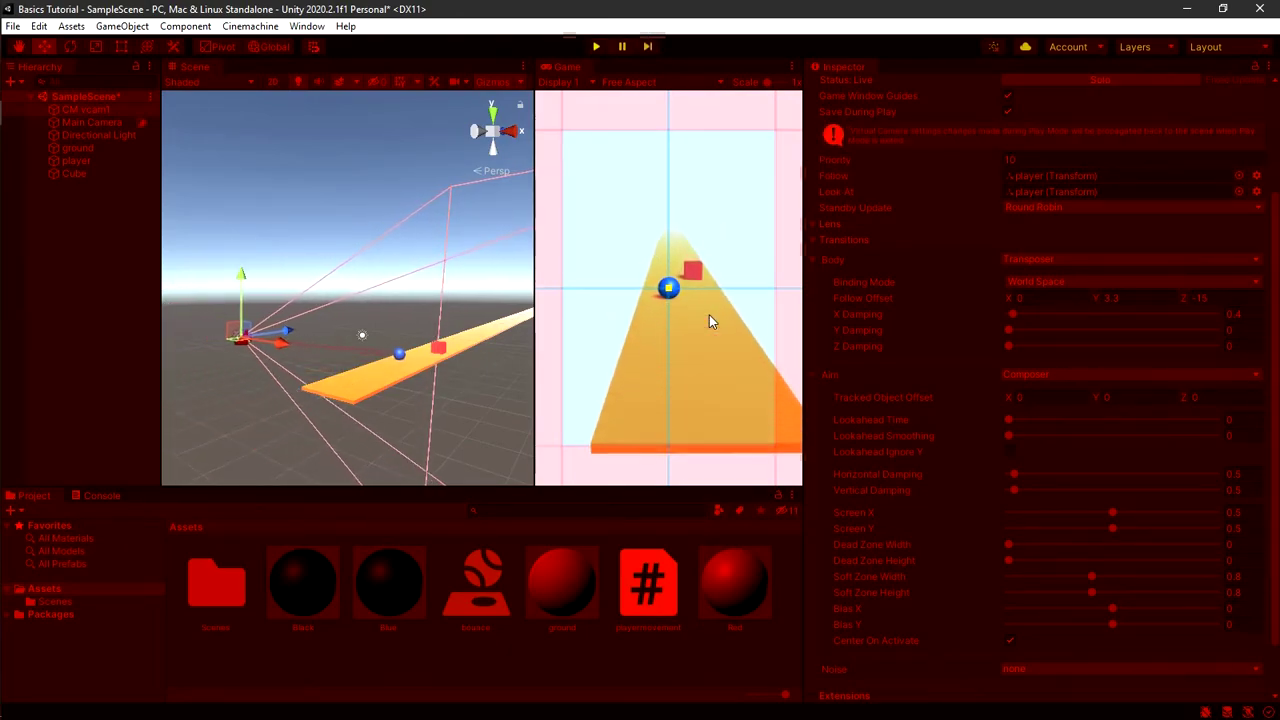
pyautogui.press('d')
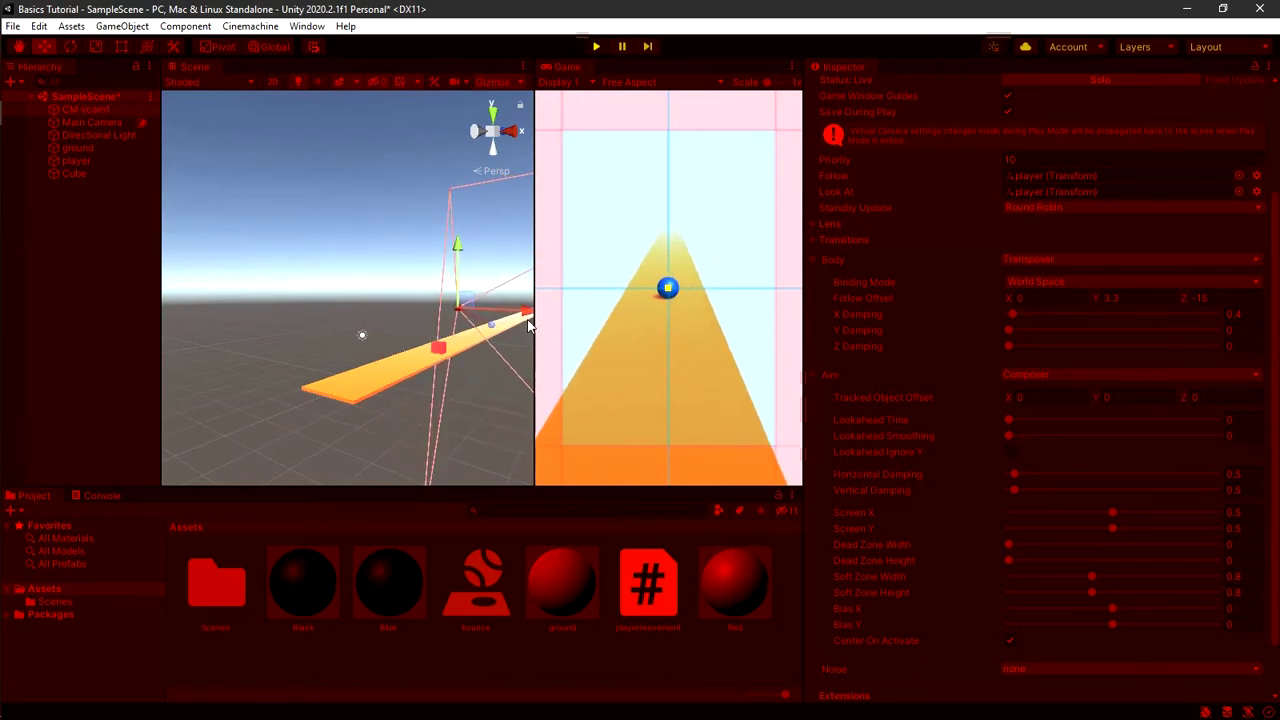
pyautogui.press('d')
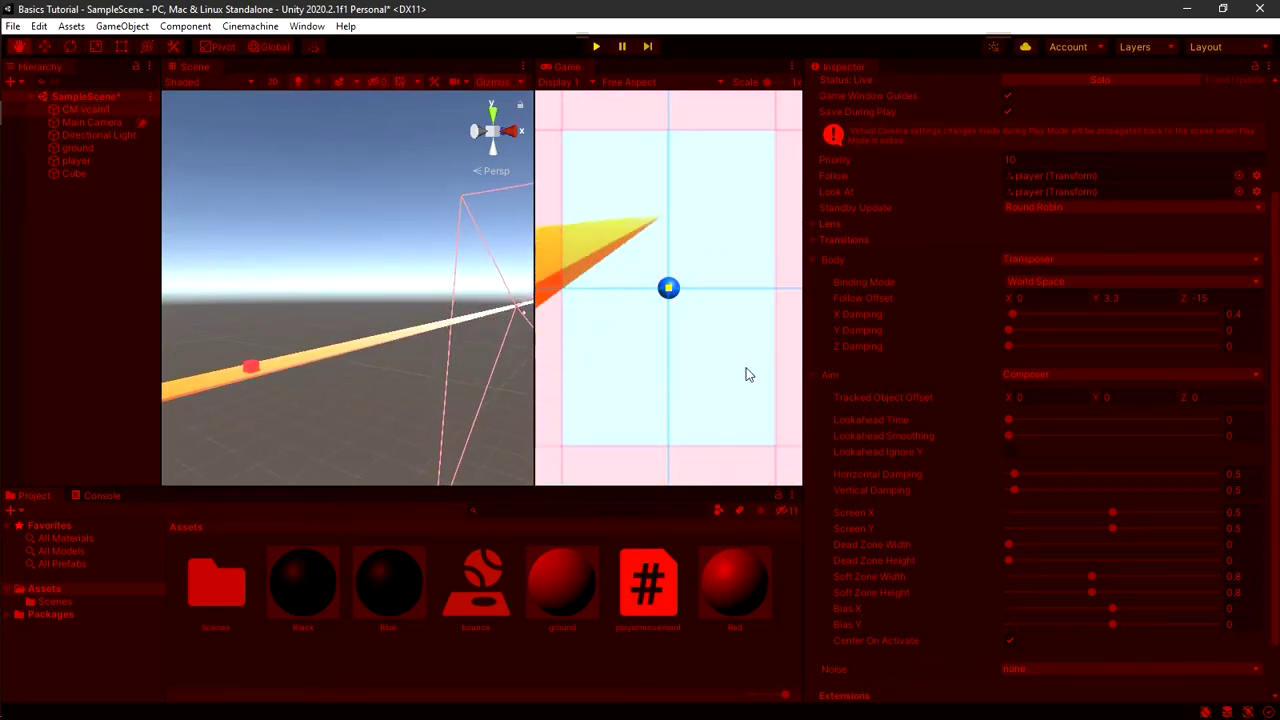
pyautogui.click(594, 47)
pyautogui.click(594, 47)
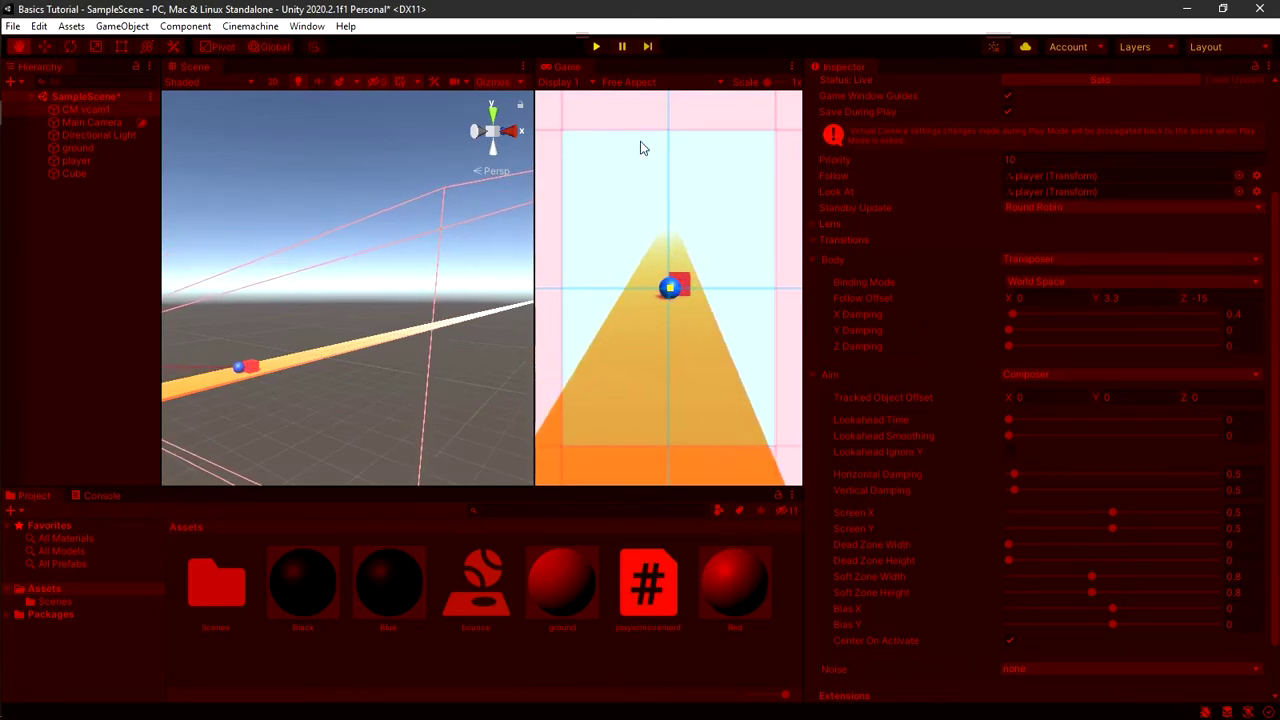
pyautogui.hotkey('ctrl', 'p')
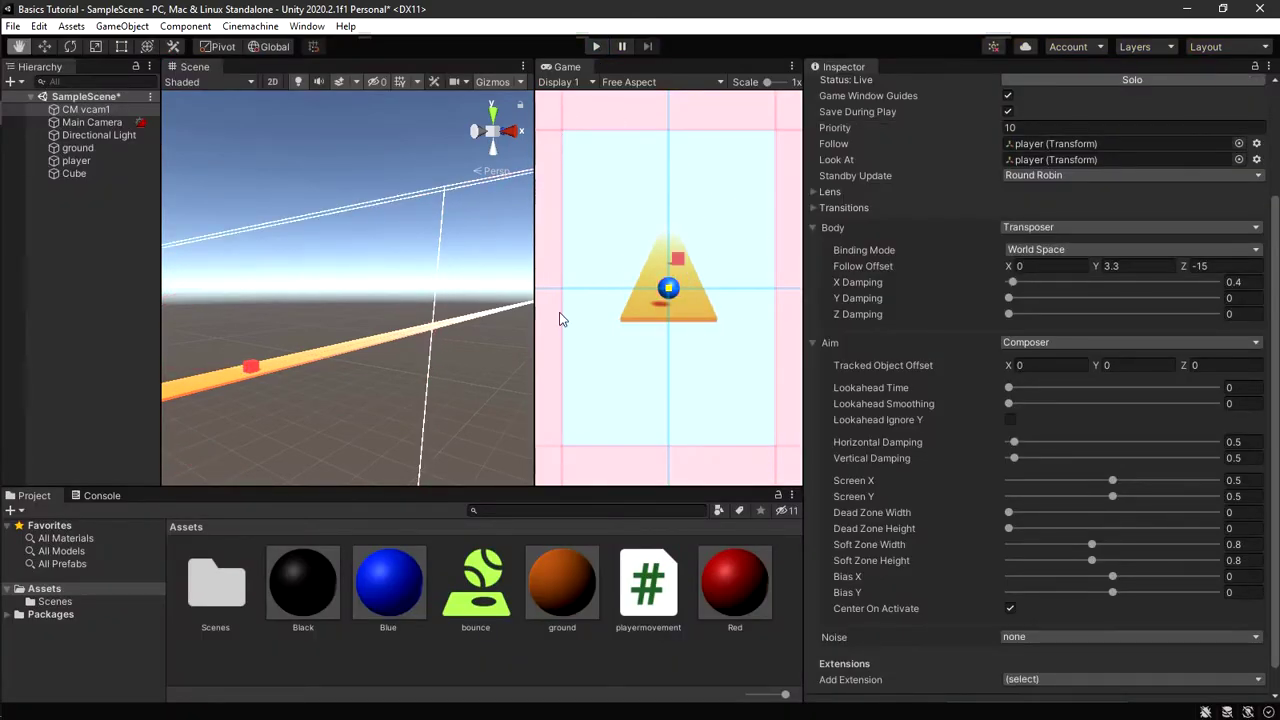
# Step: Select CM vcam1 and hide its camera composition guides in the Game view
pyautogui.scroll(3, 970, 330)
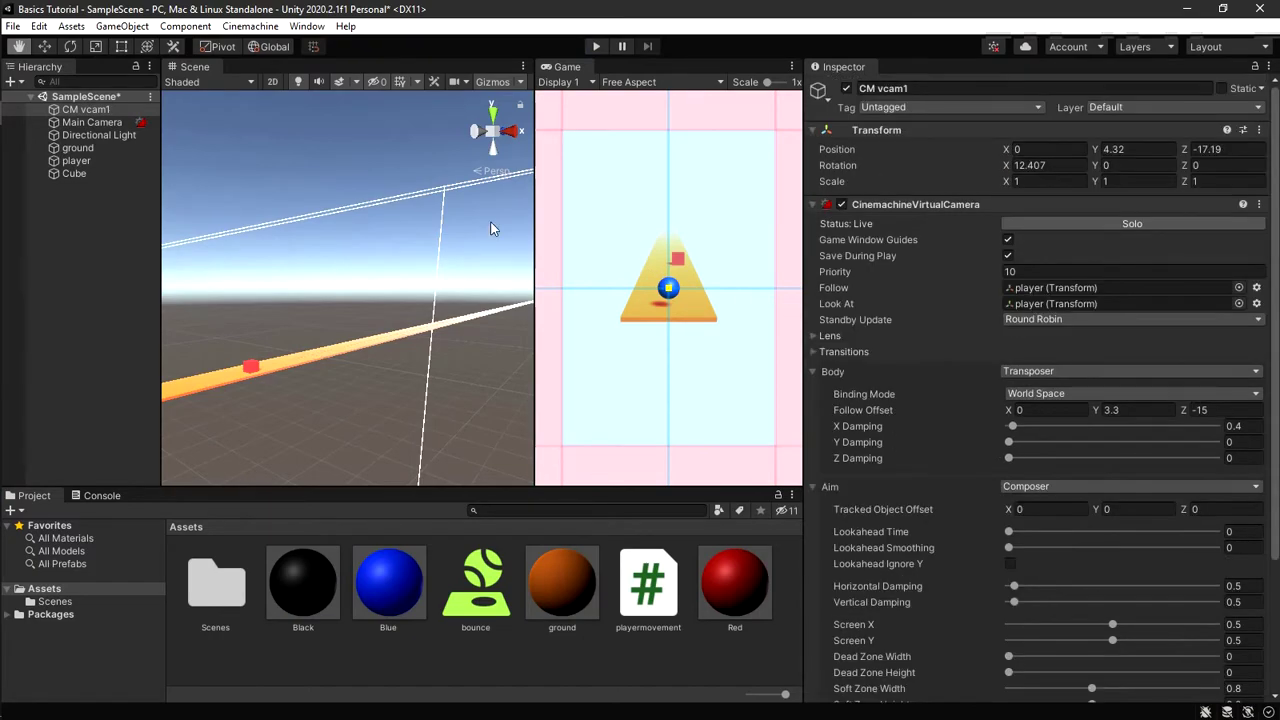
pyautogui.click(106, 112)
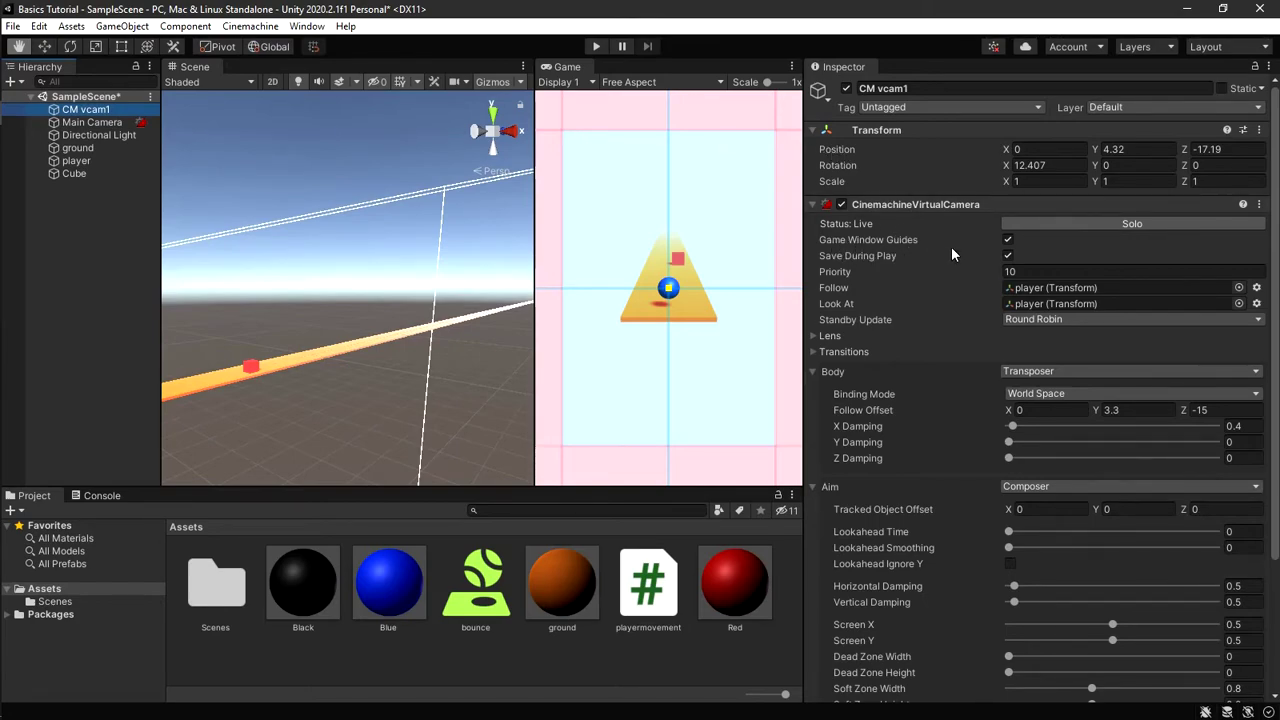
pyautogui.click(1008, 241)
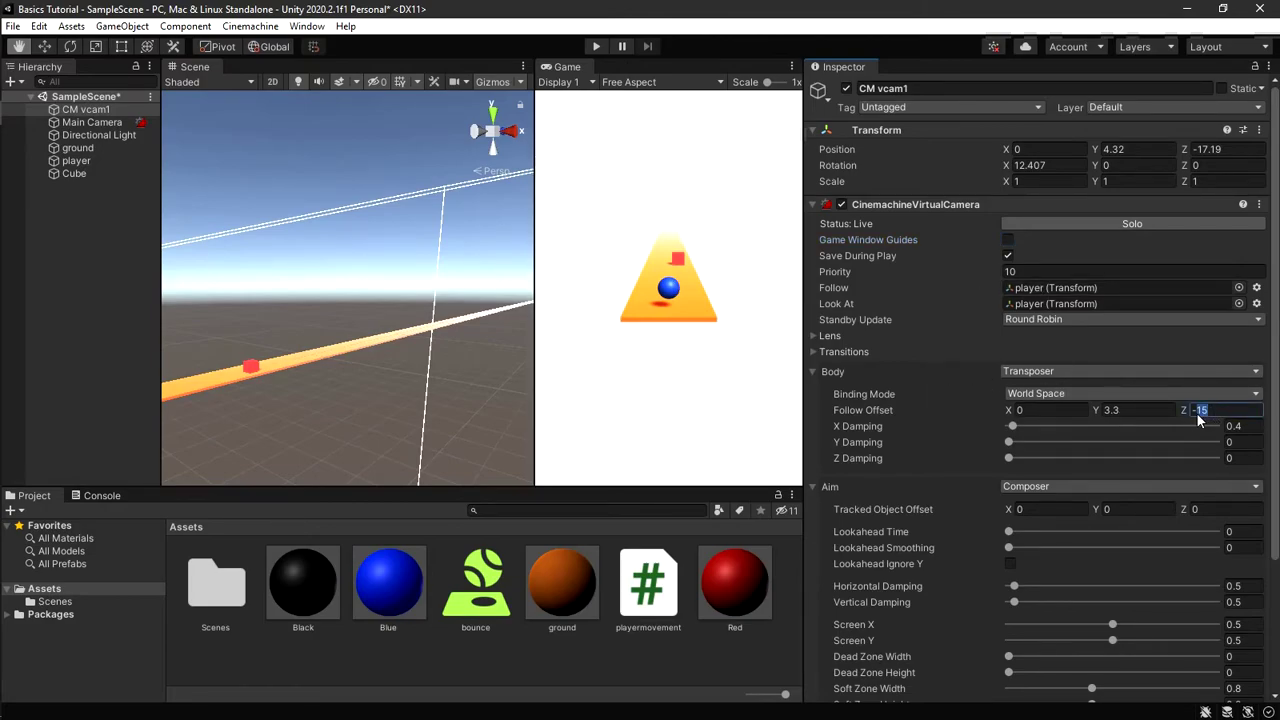
pyautogui.write('-6')
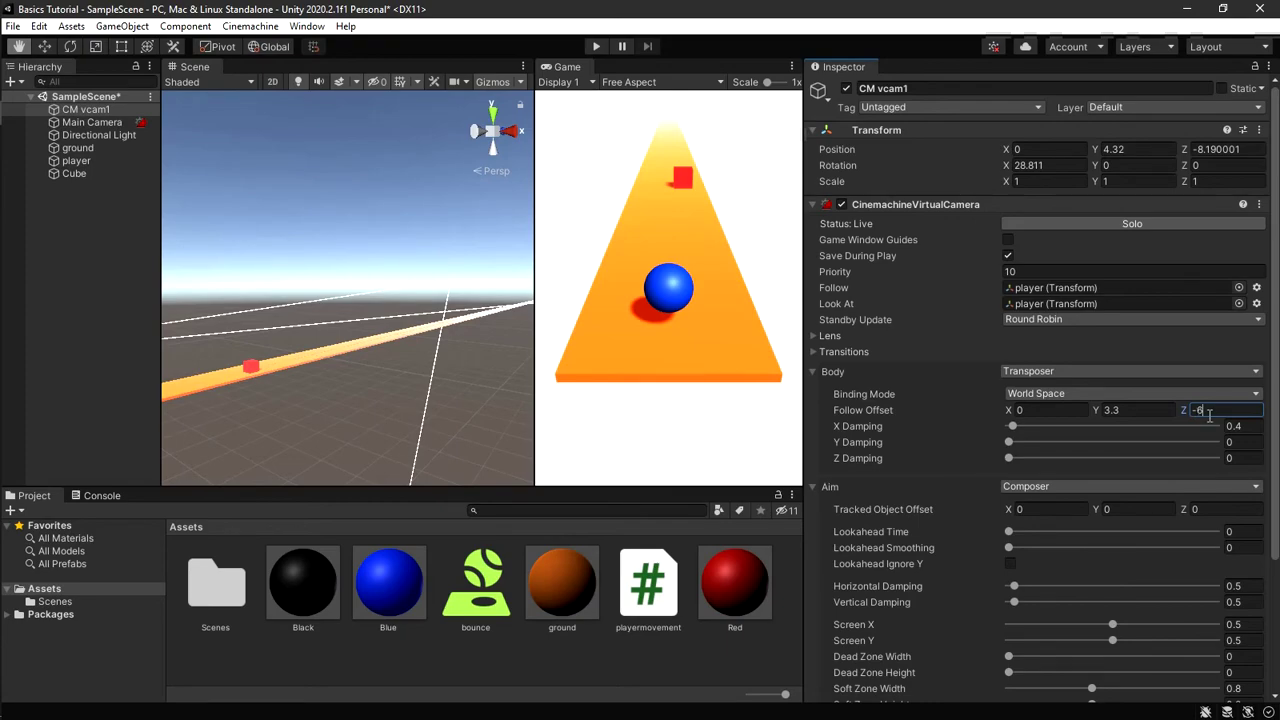
# Step: Set the Body Follow Offset to Y 1 and Z -5
pyautogui.click(1130, 412)
pyautogui.write('2')
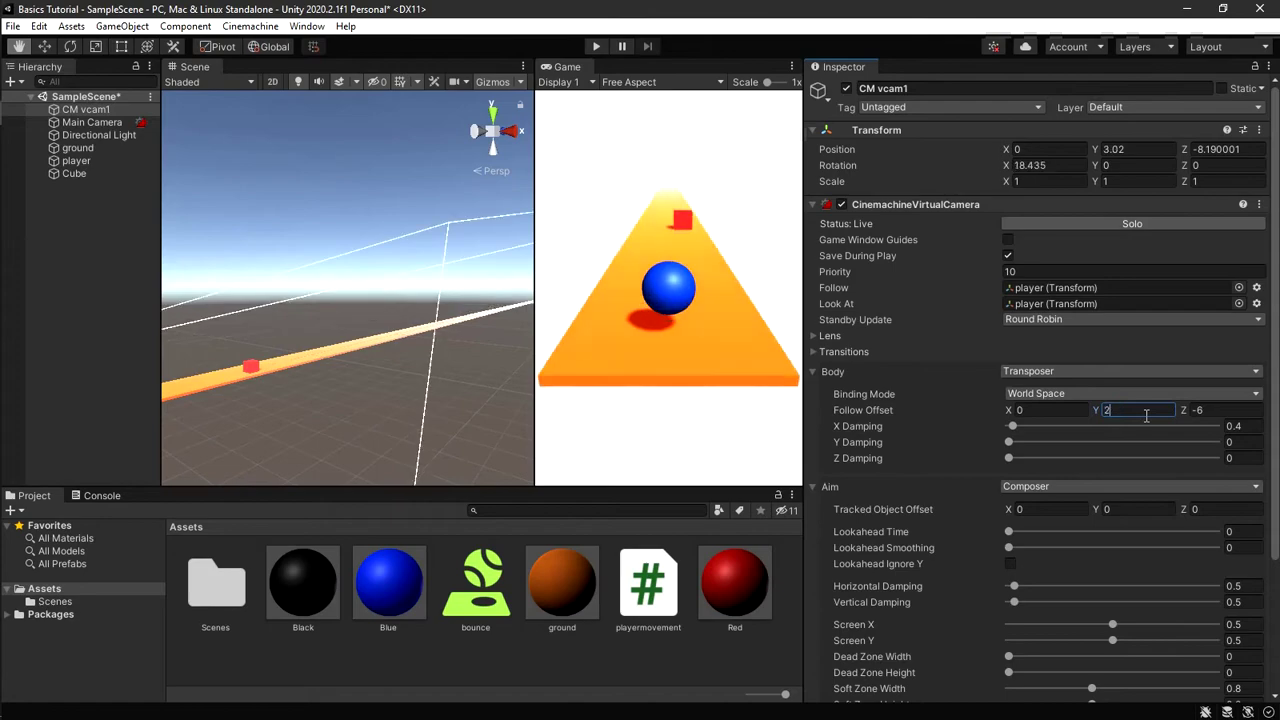
pyautogui.click(1200, 410)
pyautogui.write('-4')
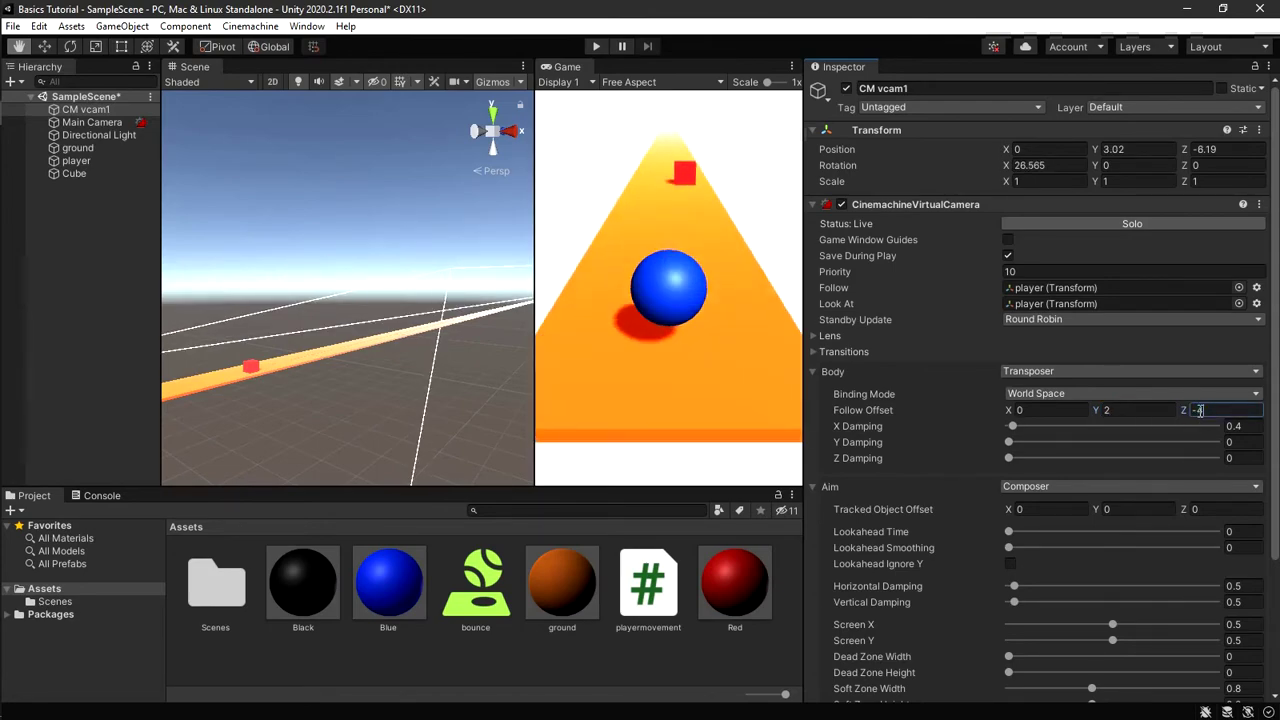
pyautogui.click(1100, 412)
pyautogui.write('1')
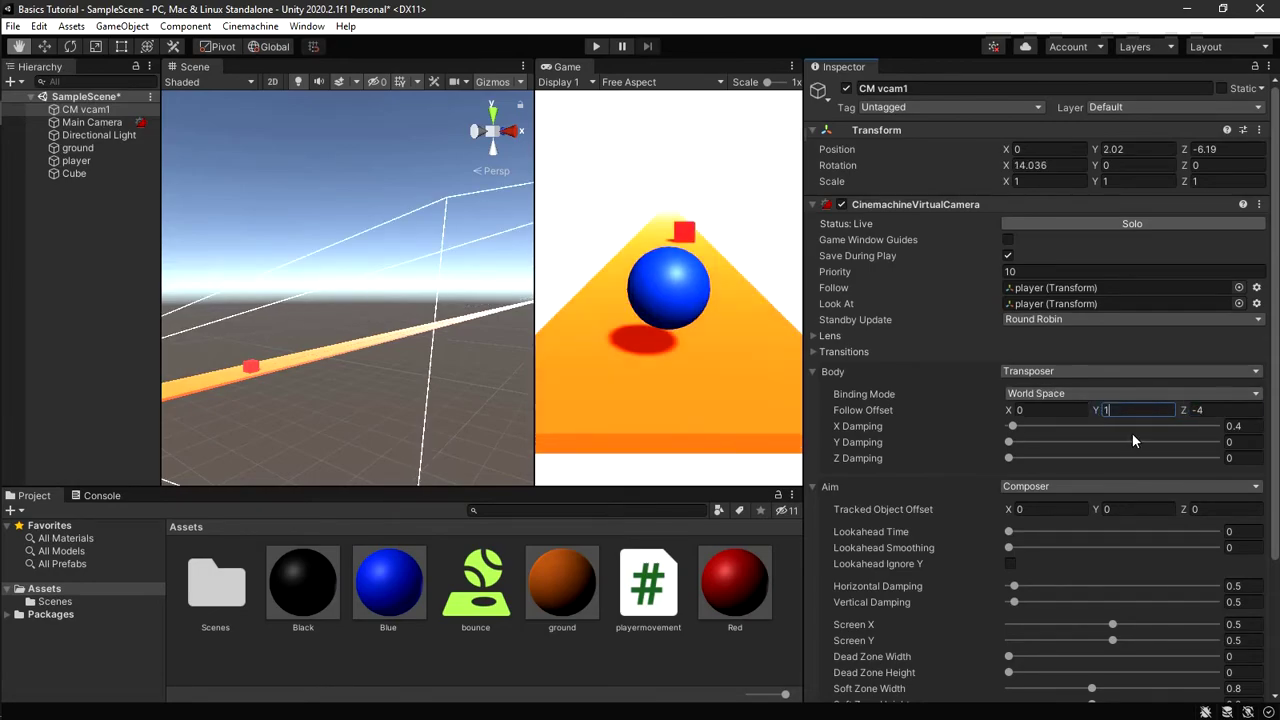
pyautogui.click(1205, 410)
pyautogui.write('-5')
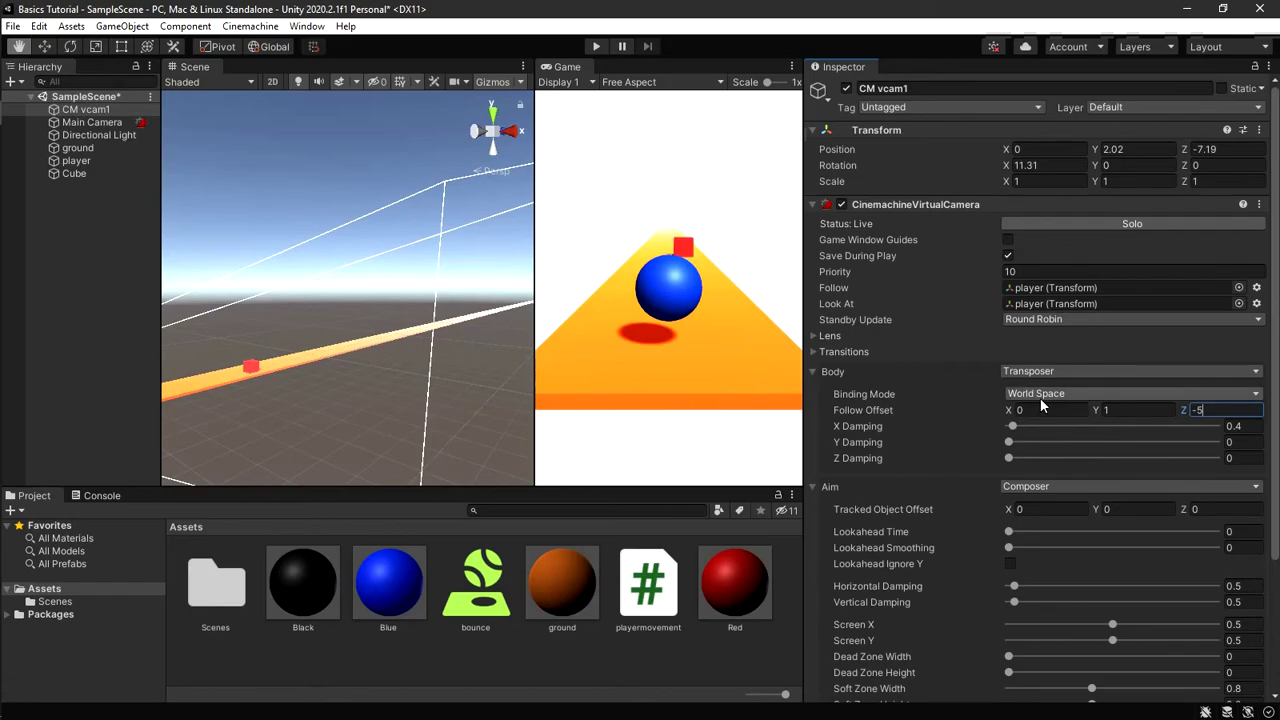
pyautogui.click(811, 487)
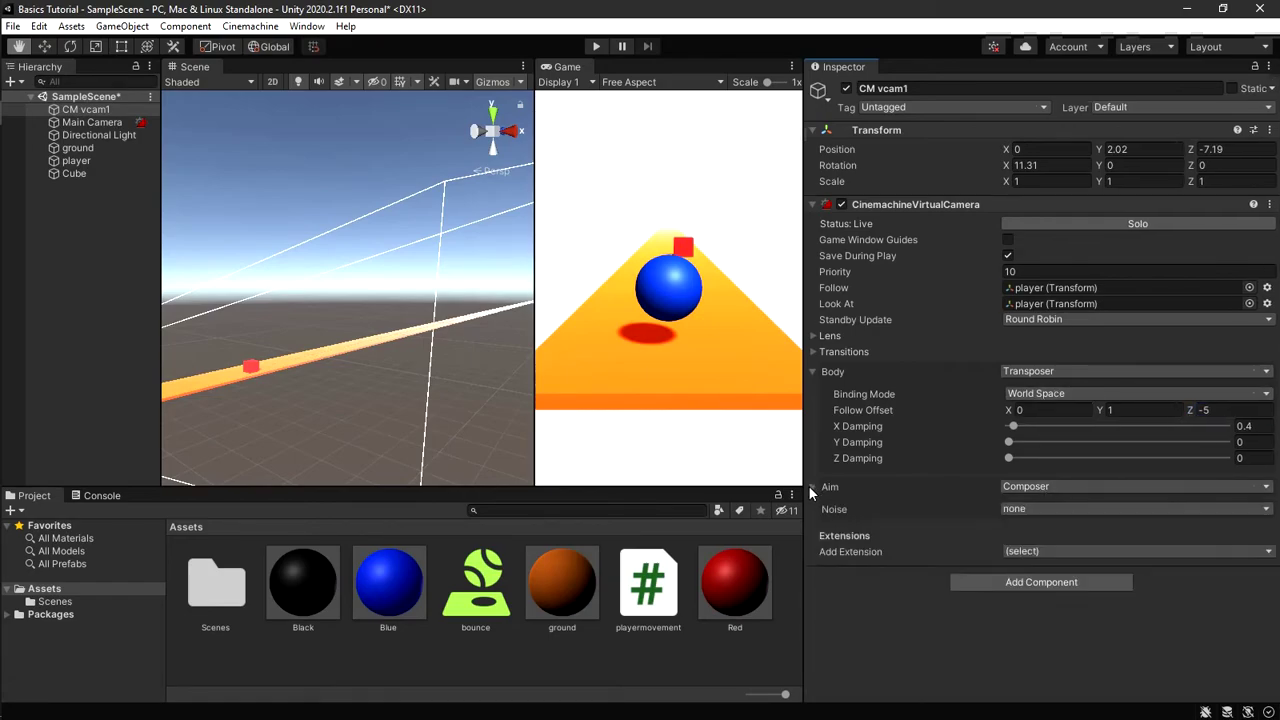
# Step: Play-test the closer follow offset, restart the run once, then stop Play mode
pyautogui.click(598, 46)
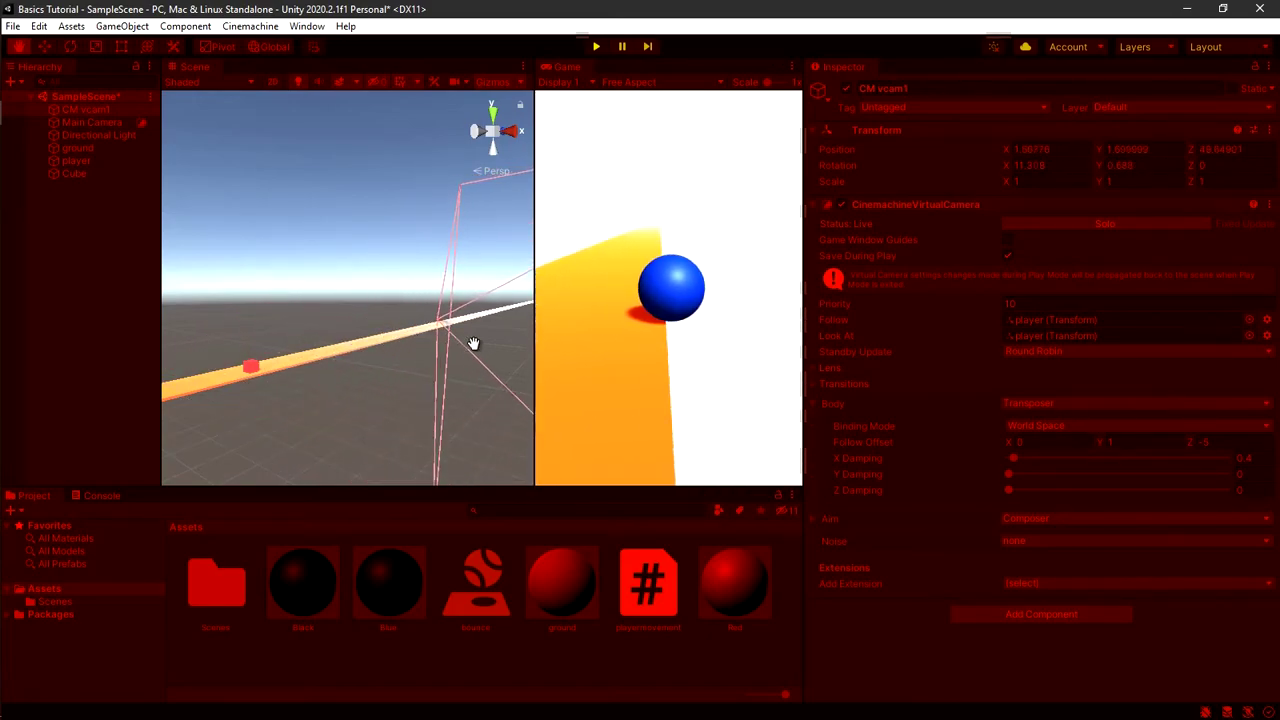
pyautogui.click(594, 44)
pyautogui.click(594, 44)
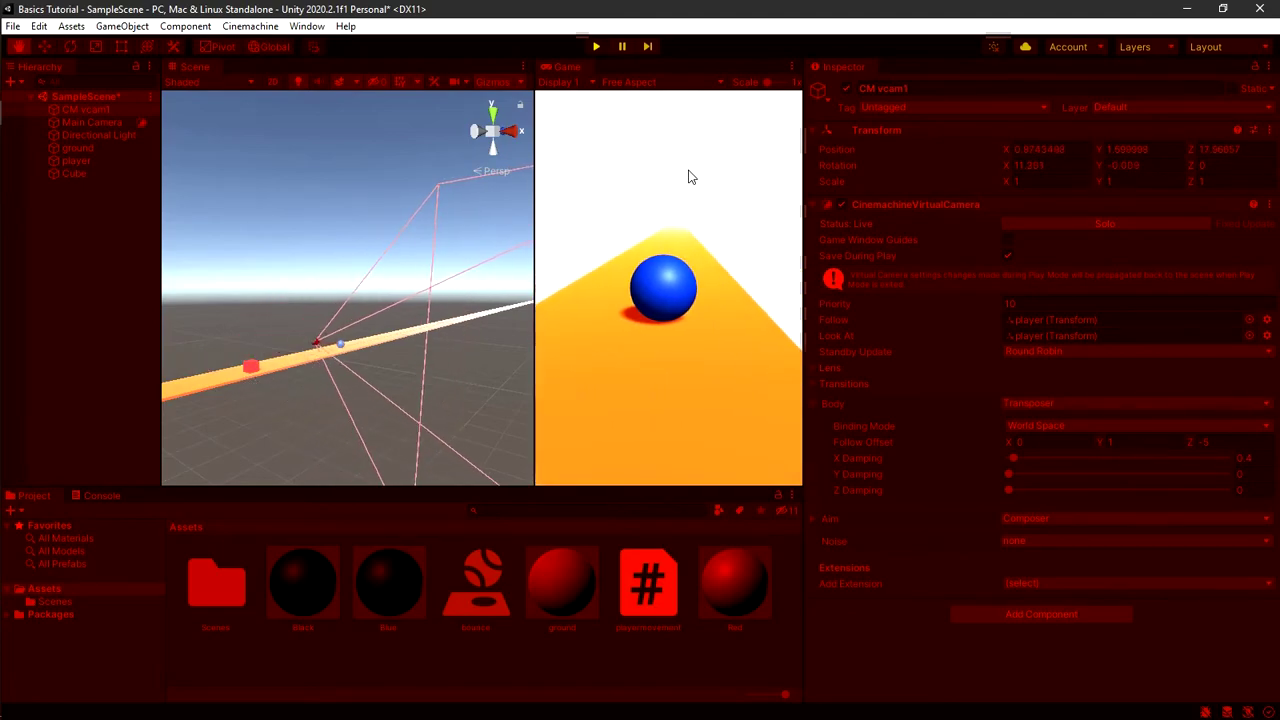
pyautogui.click(596, 47)
# Step: Lower CM vcam1's X Damping to 0.21 and start Play mode
pyautogui.click(1250, 426)
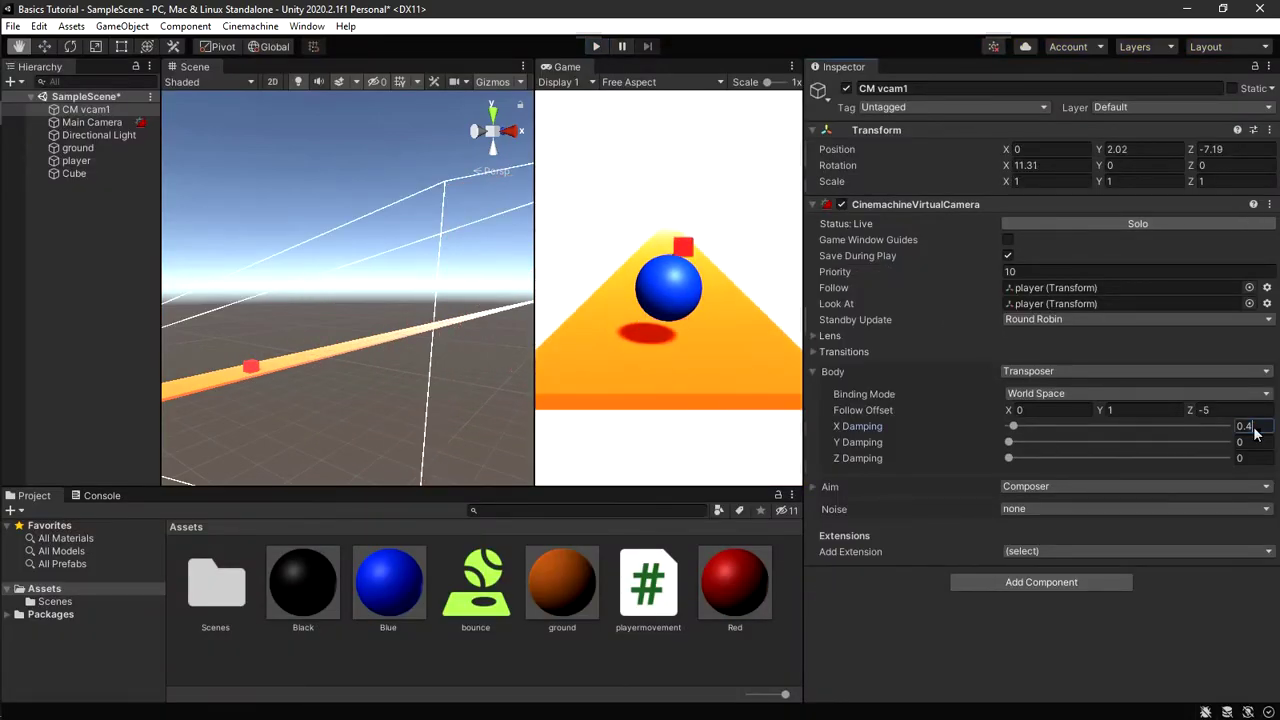
pyautogui.write('0.21')
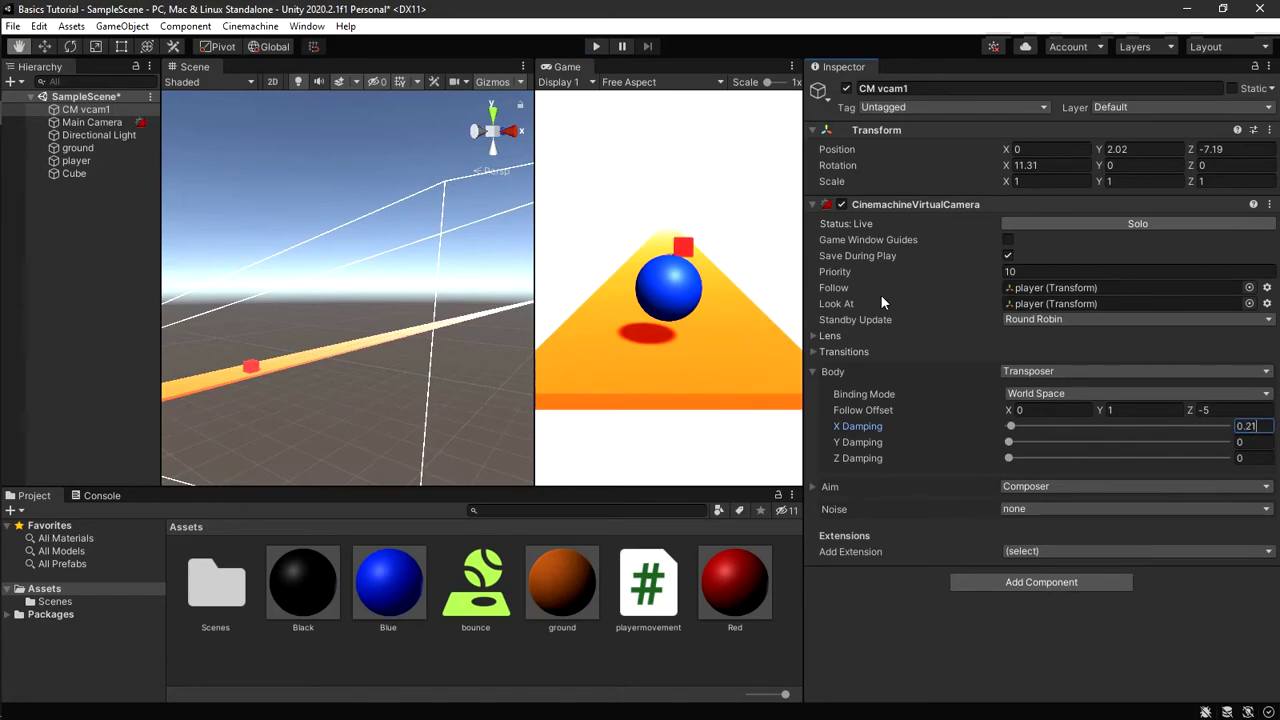
pyautogui.click(596, 47)
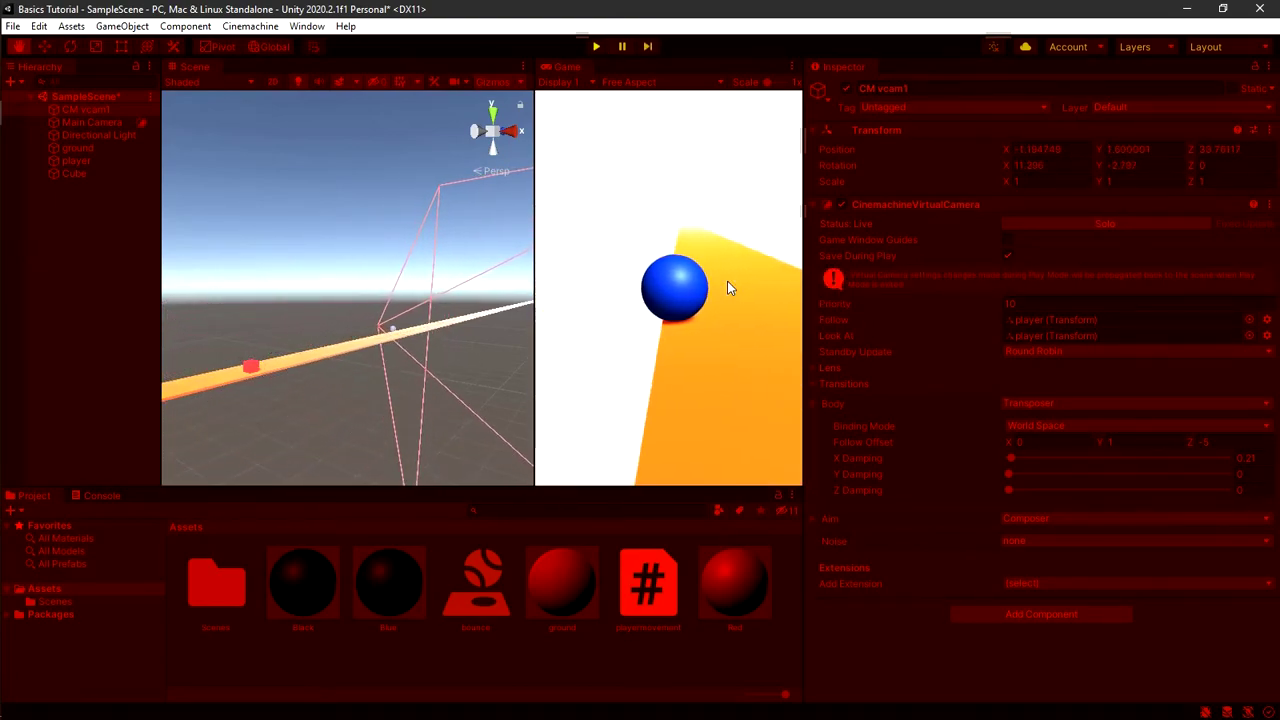
# Step: Stop the play test and return to the editor
pyautogui.click(596, 47)
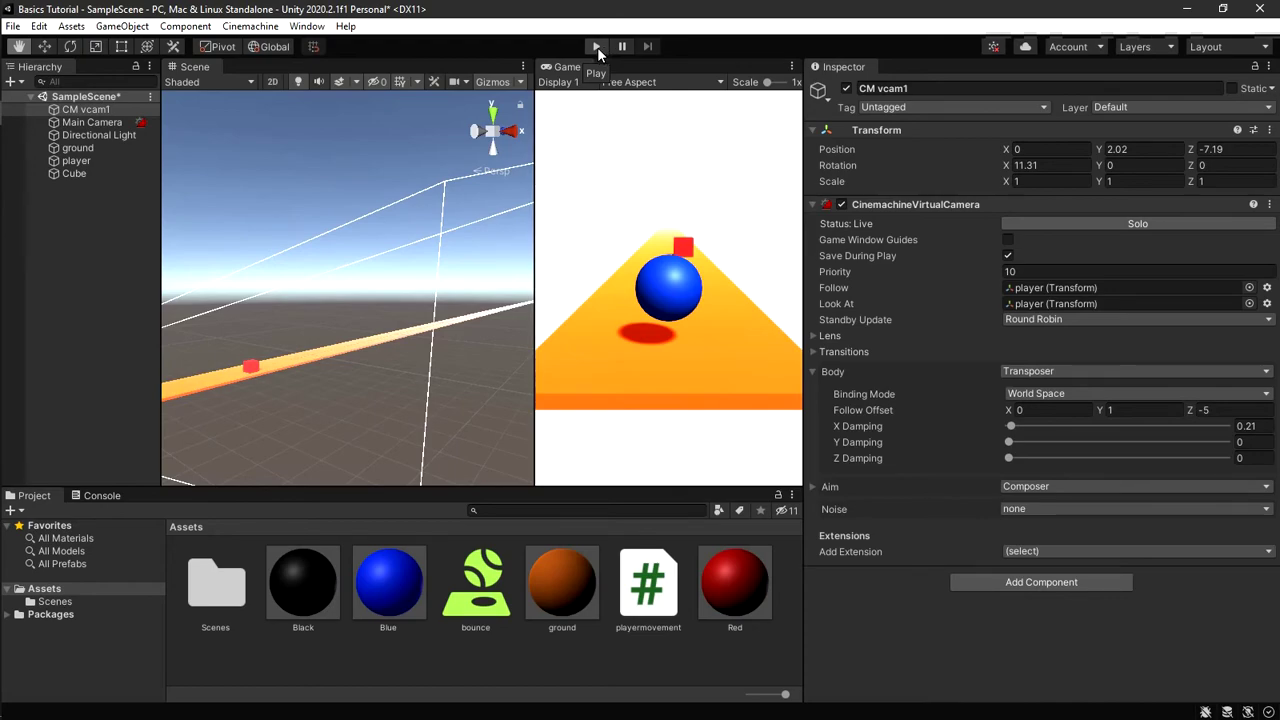
# Step: Set Follow Offset to Y 4 and Z -15, then run a brief play test
pyautogui.click(1116, 413)
pyautogui.write('4')
pyautogui.click(1232, 413)
pyautogui.write('-15')
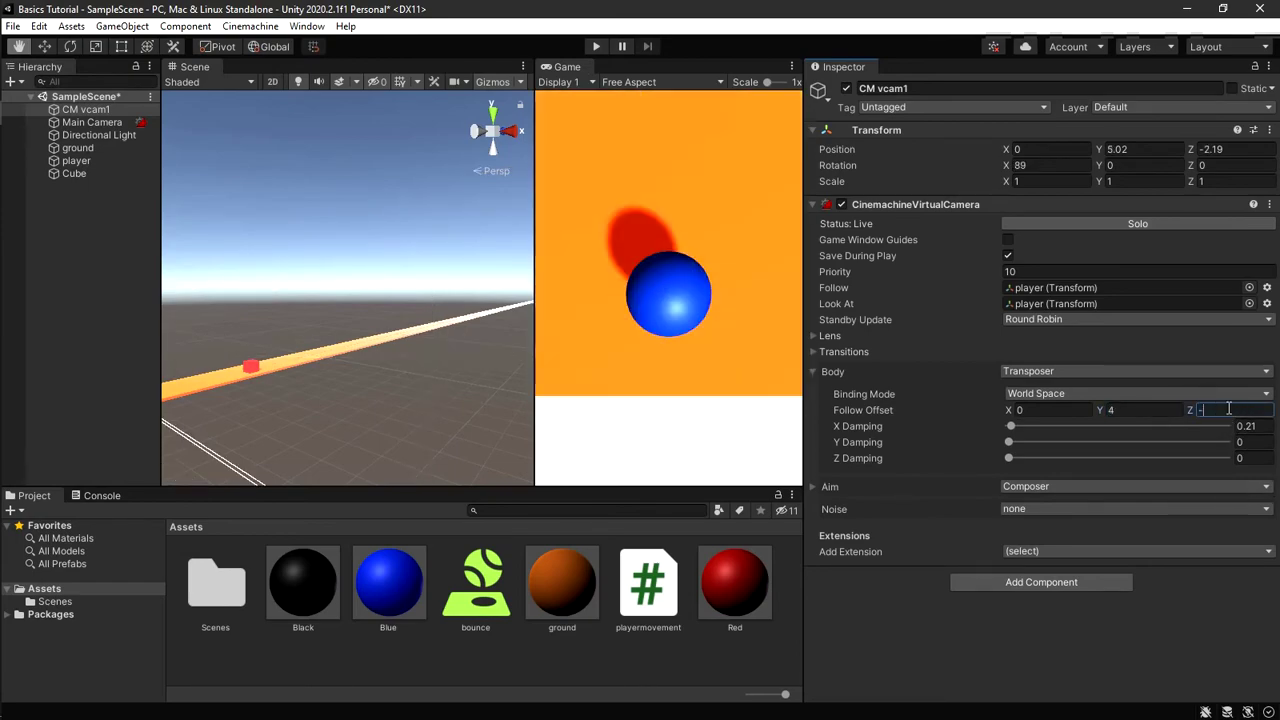
pyautogui.click(592, 48)
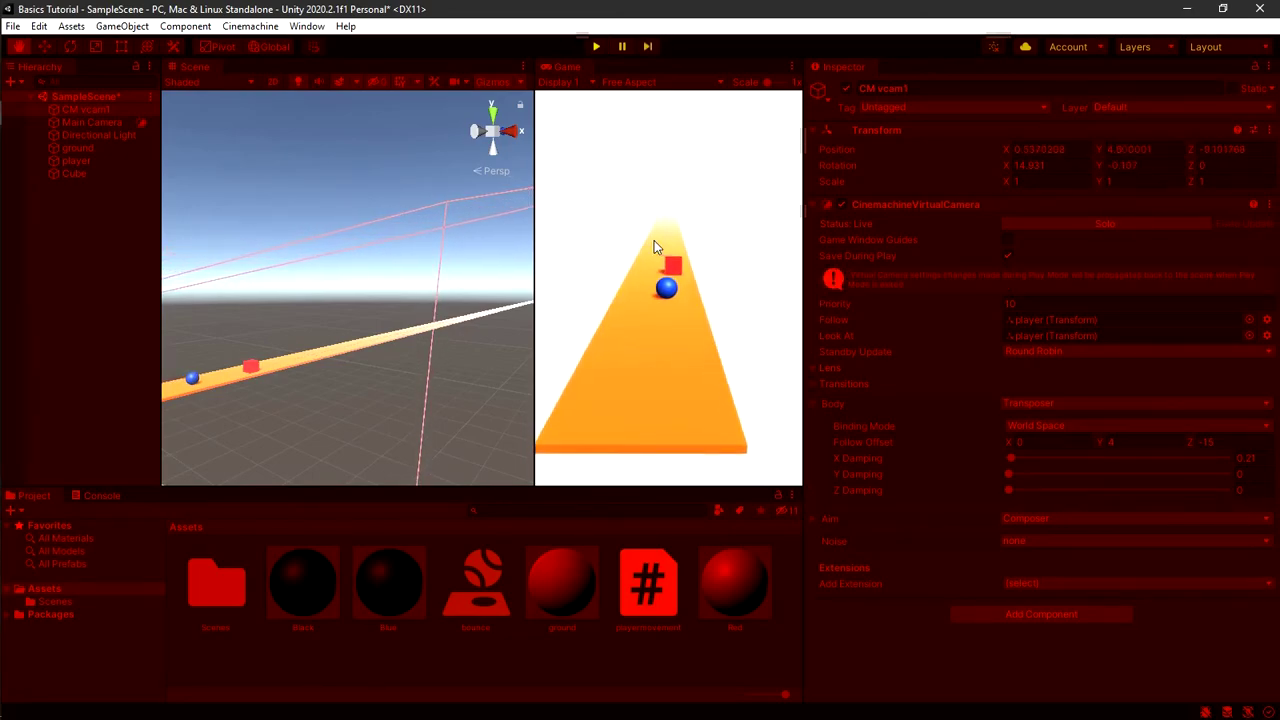
pyautogui.click(597, 47)
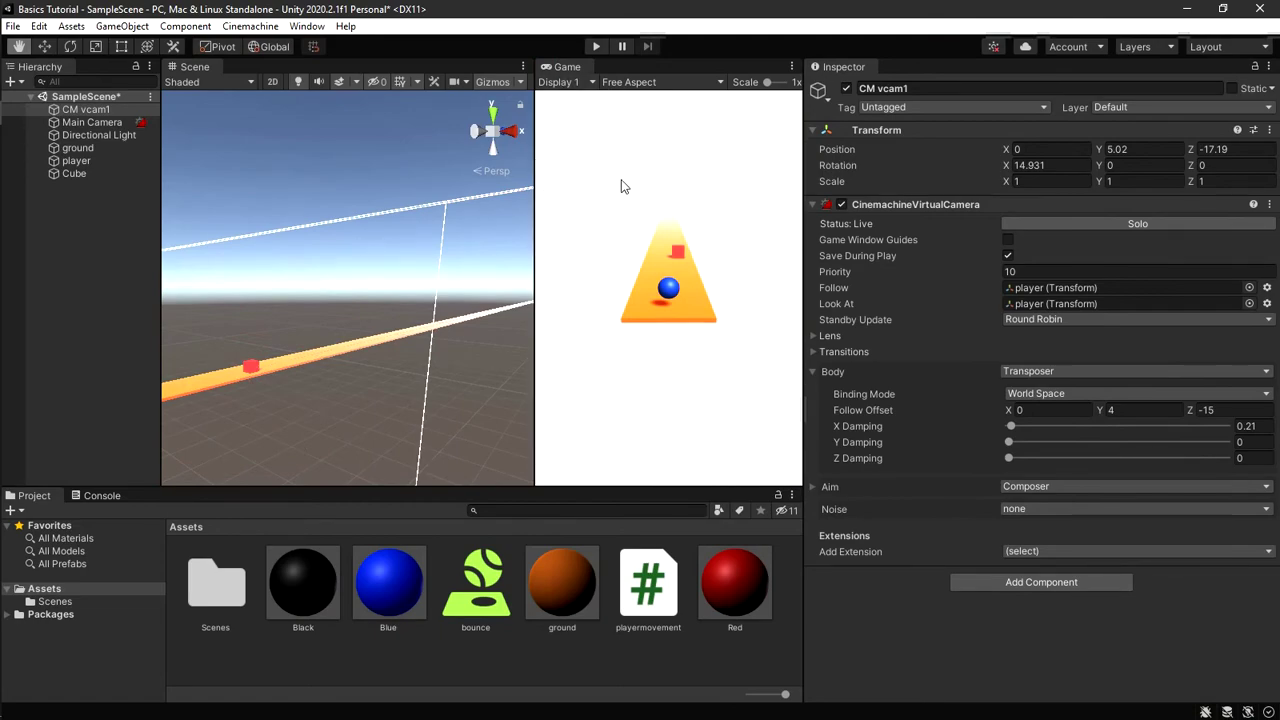
# Step: Select the Main Camera and switch its Clear Flags to Skybox
pyautogui.click(114, 126)
pyautogui.click(1015, 225)
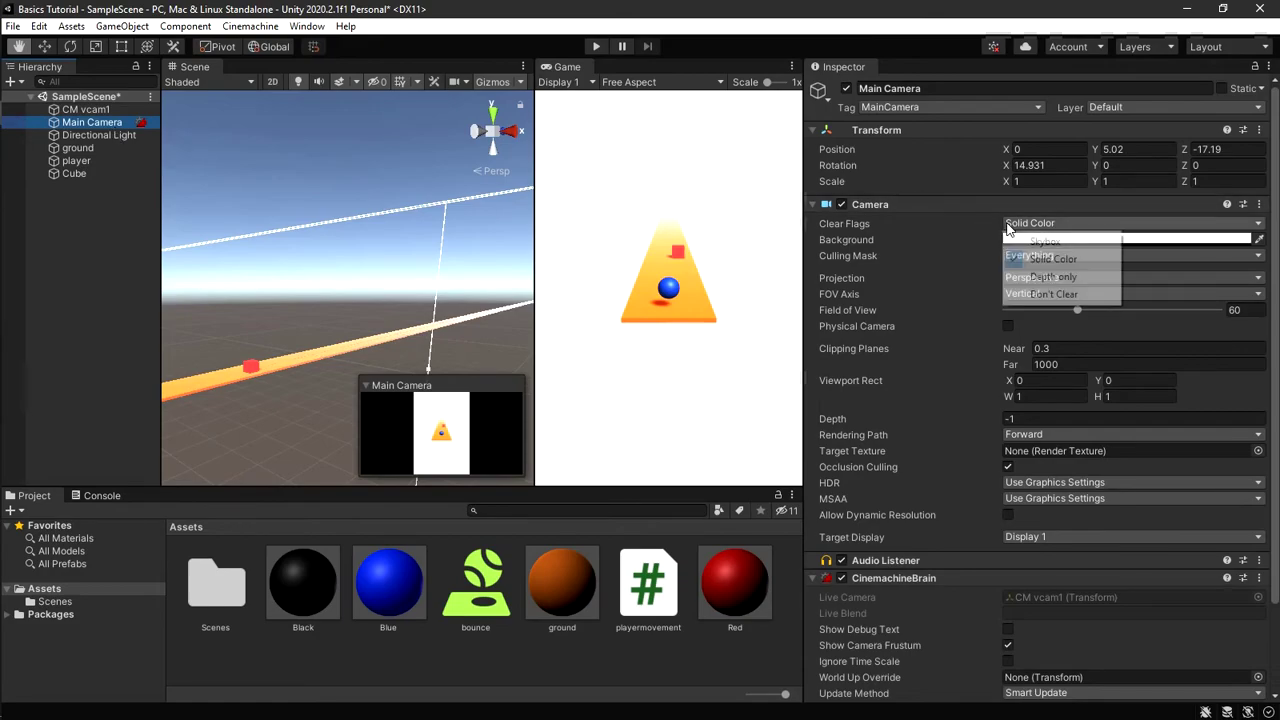
pyautogui.click(1021, 244)
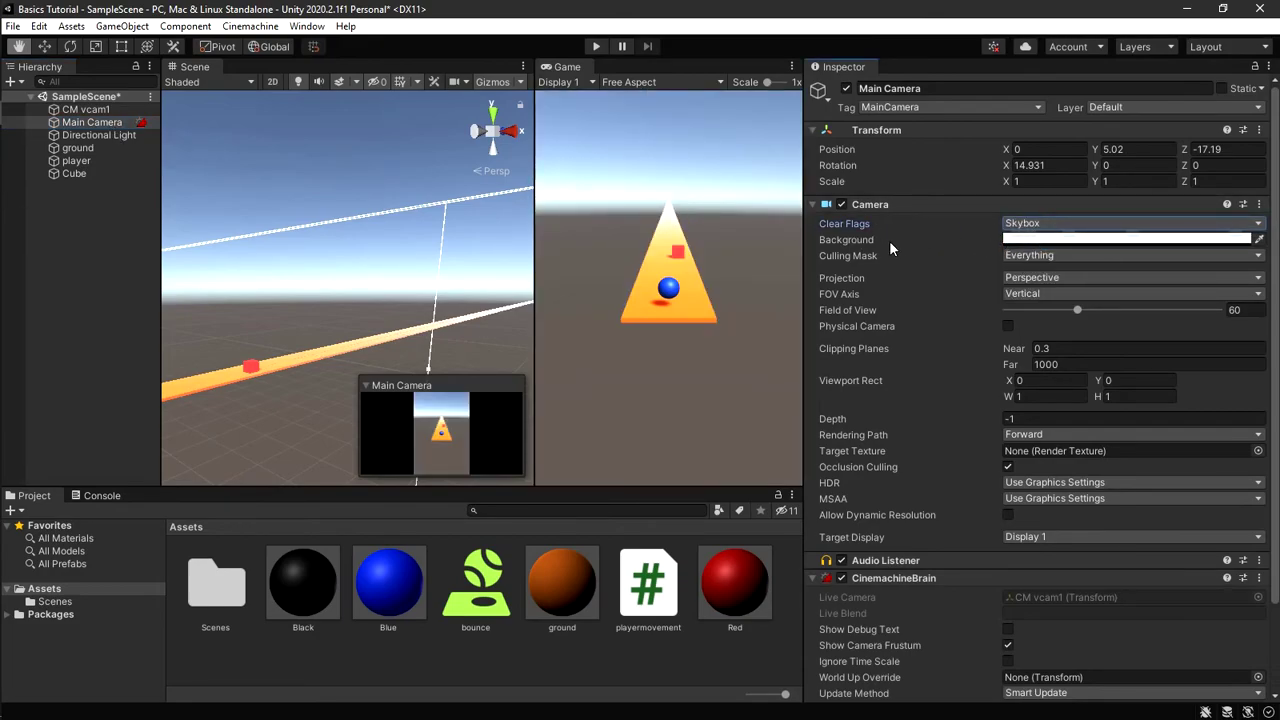
pyautogui.click(1030, 242)
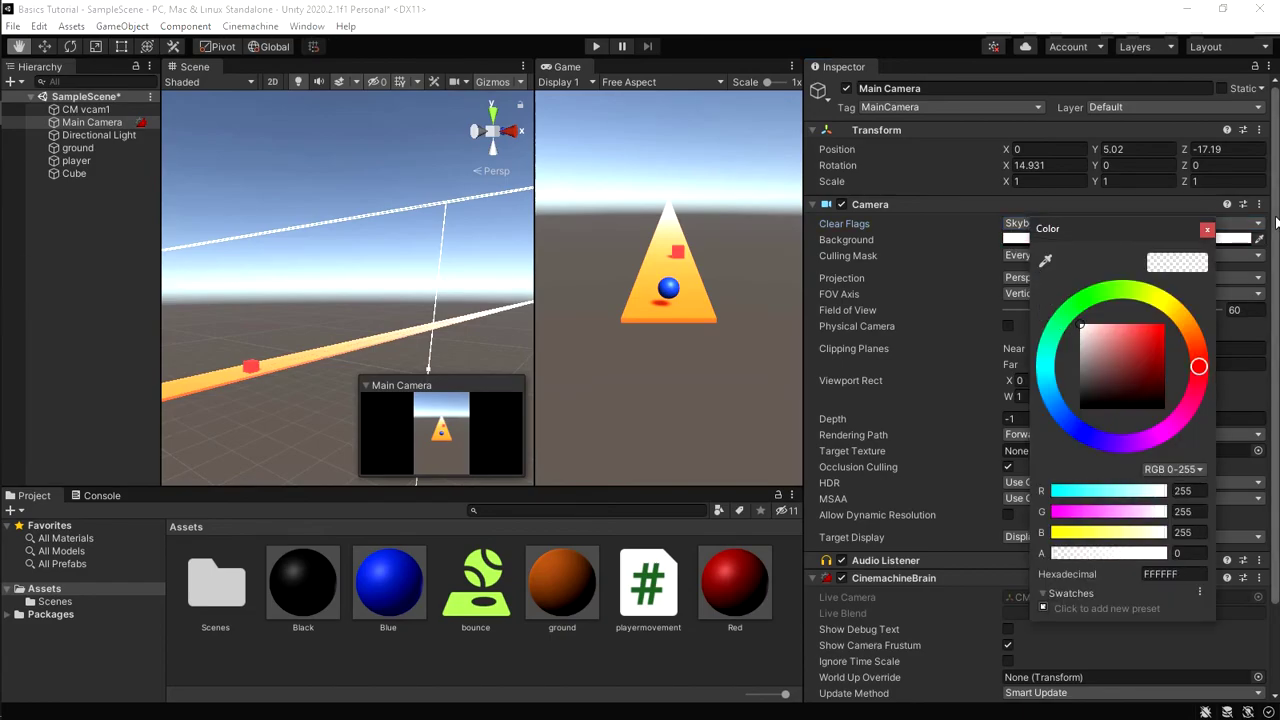
pyautogui.click(1207, 229)
# Step: Set Clear Flags to Solid Color and pick a white (FFFFFF) background
pyautogui.click(1069, 225)
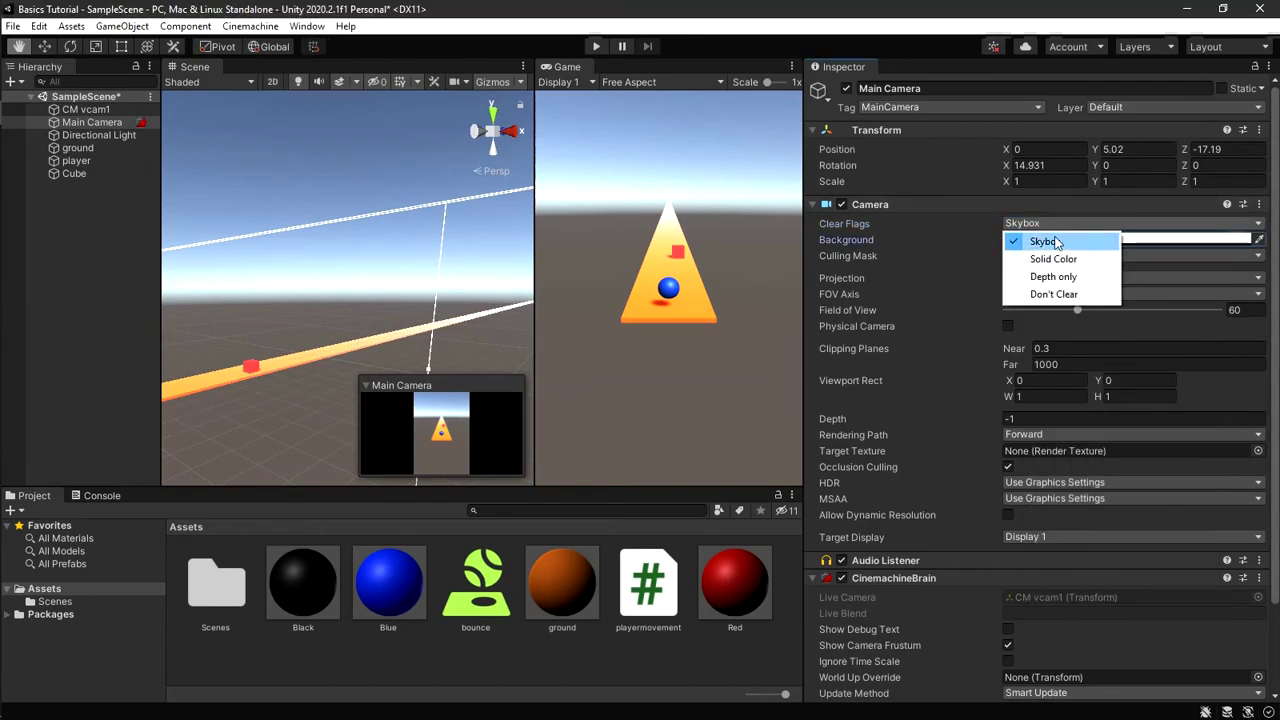
pyautogui.click(1051, 259)
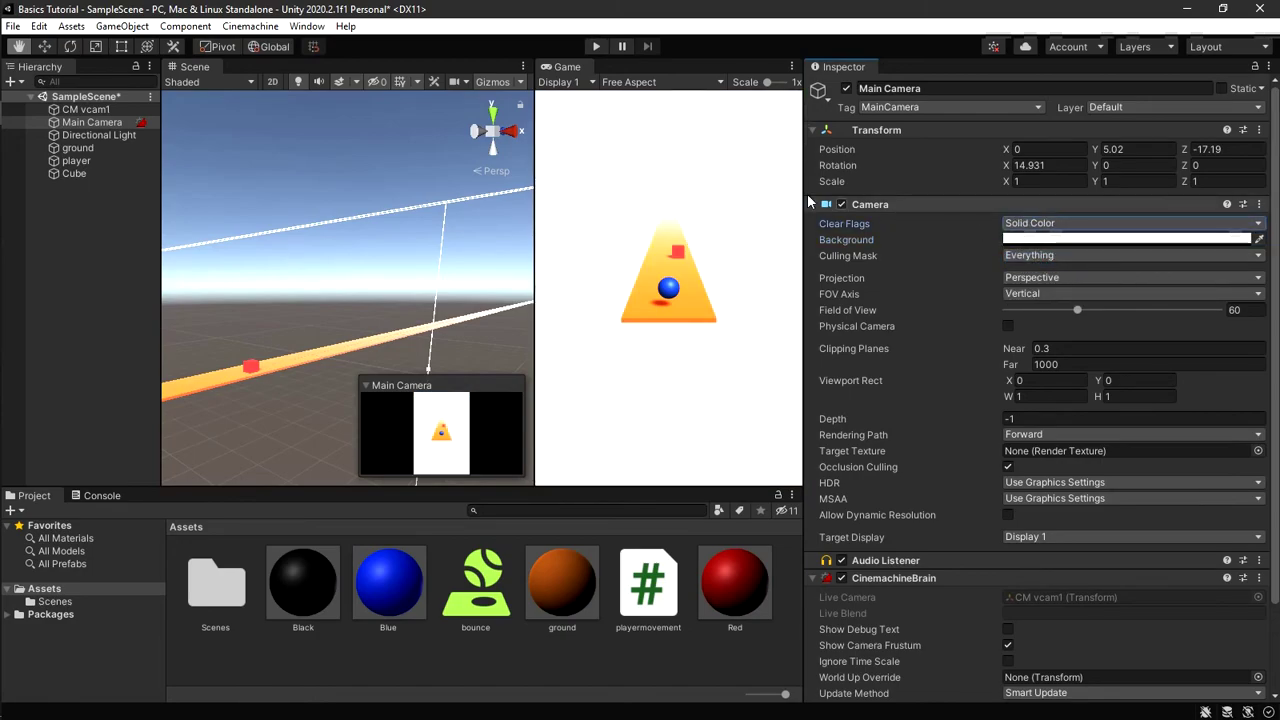
pyautogui.click(1044, 242)
pyautogui.moveTo(1112, 332); pyautogui.dragTo(1217, 308)
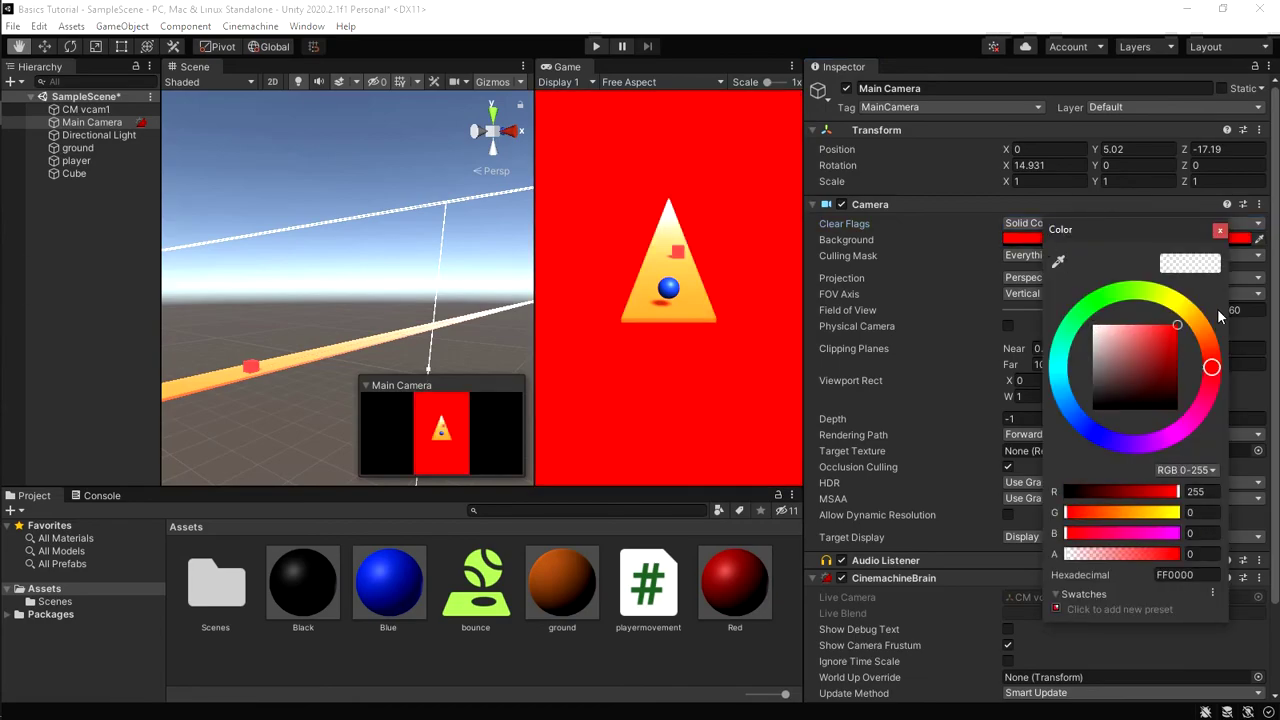
pyautogui.click(1095, 432)
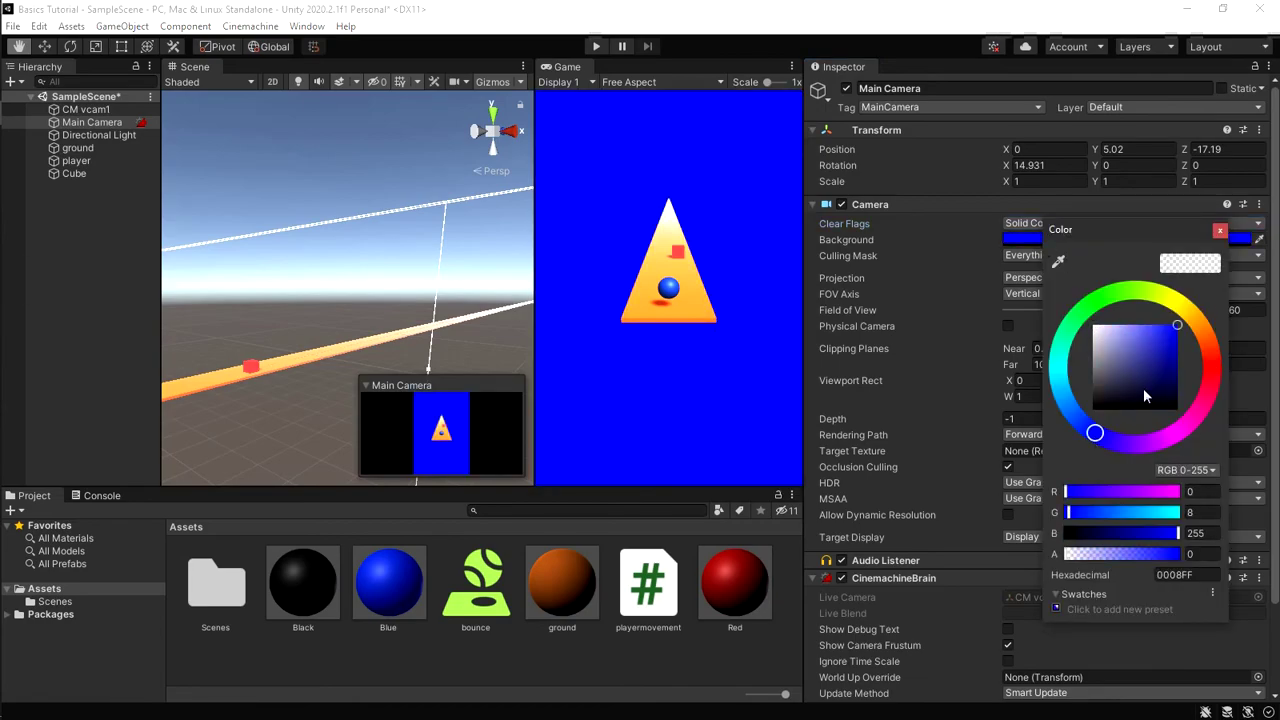
pyautogui.moveTo(1072, 399)
pyautogui.mouseDown()
pyautogui.moveTo(1085, 305)
pyautogui.moveTo(1195, 305)
pyautogui.moveTo(1067, 401)
pyautogui.mouseUp()
pyautogui.click(1143, 347)
pyautogui.moveTo(1122, 334); pyautogui.dragTo(1048, 298)
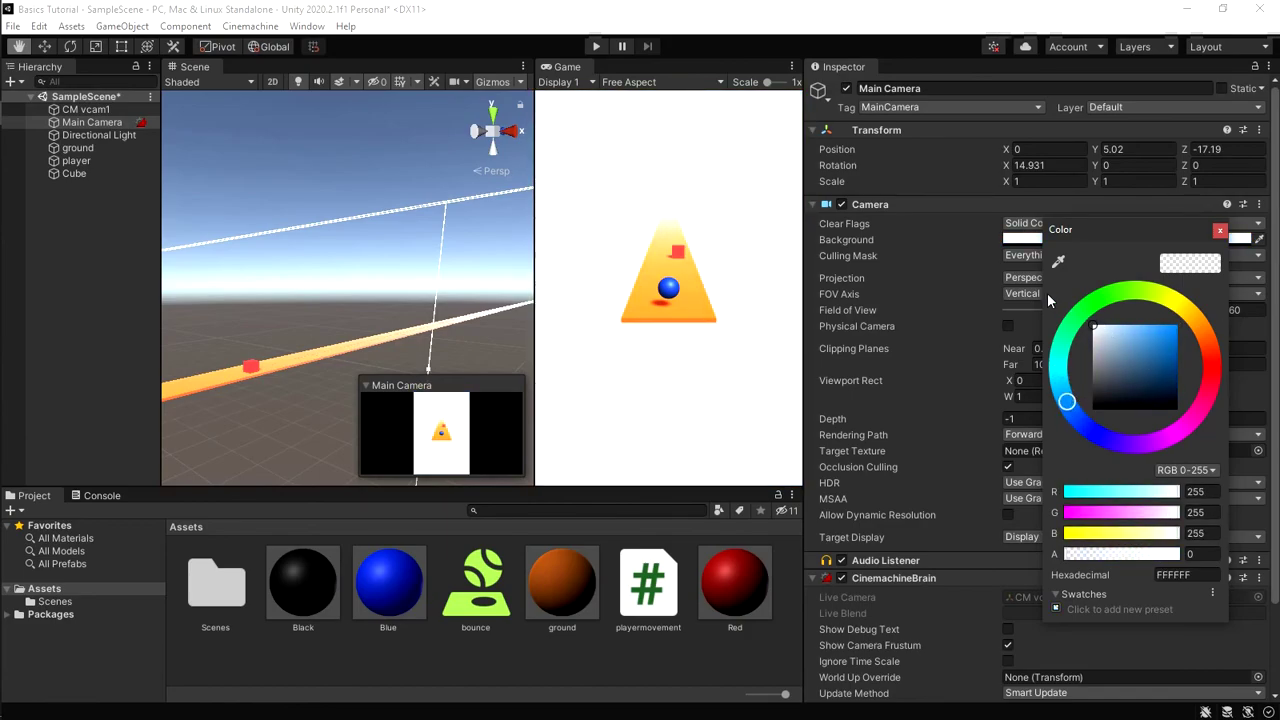
pyautogui.click(1220, 231)
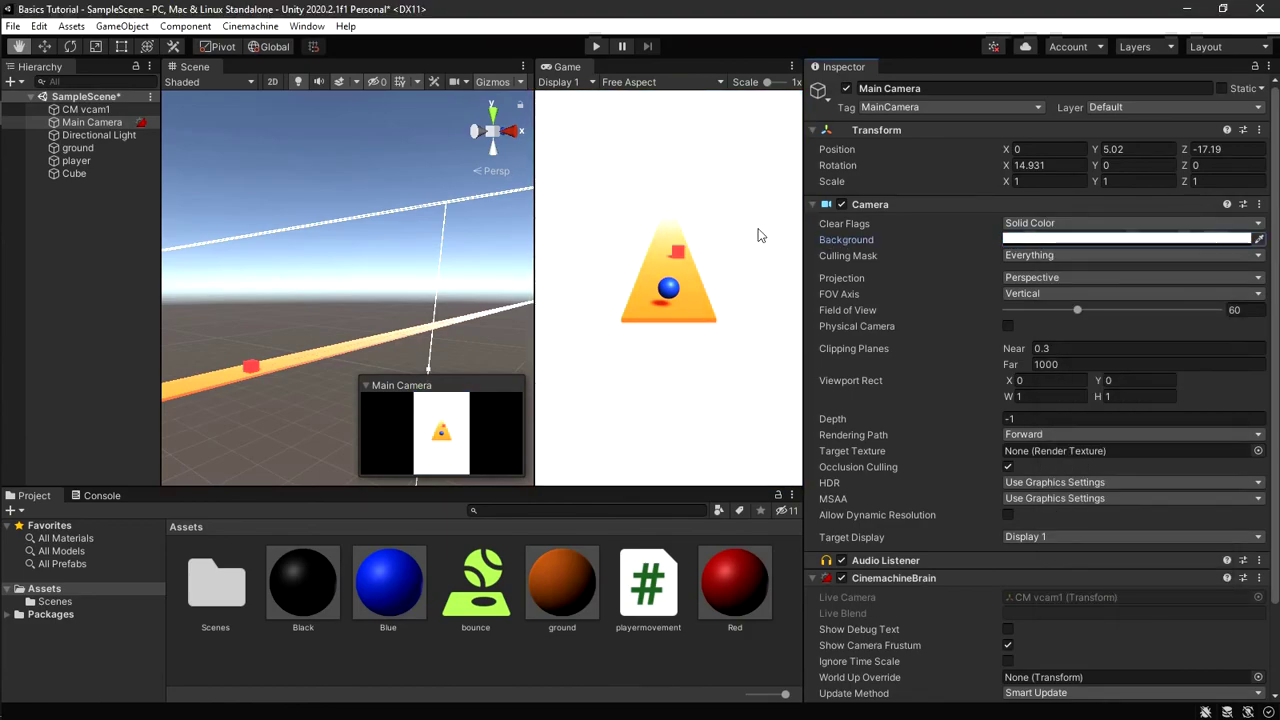